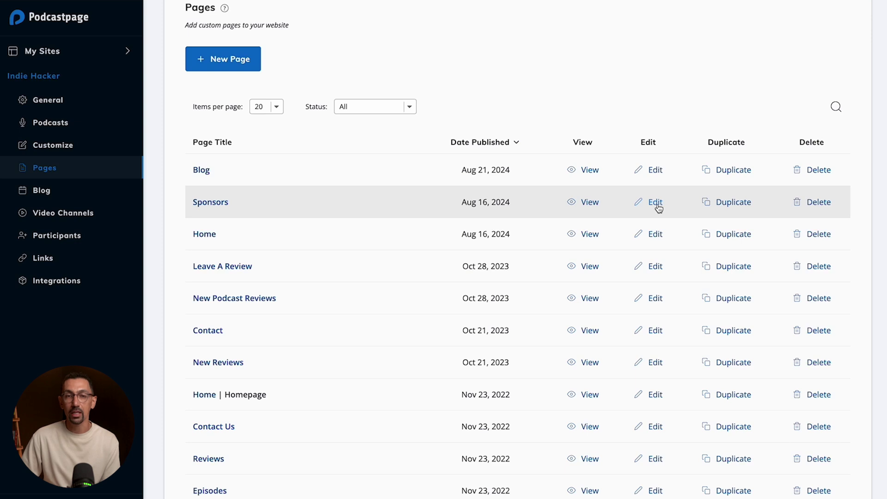
Create a new page with the page title About and the slug about.
scroll(414, 73, up, 1)
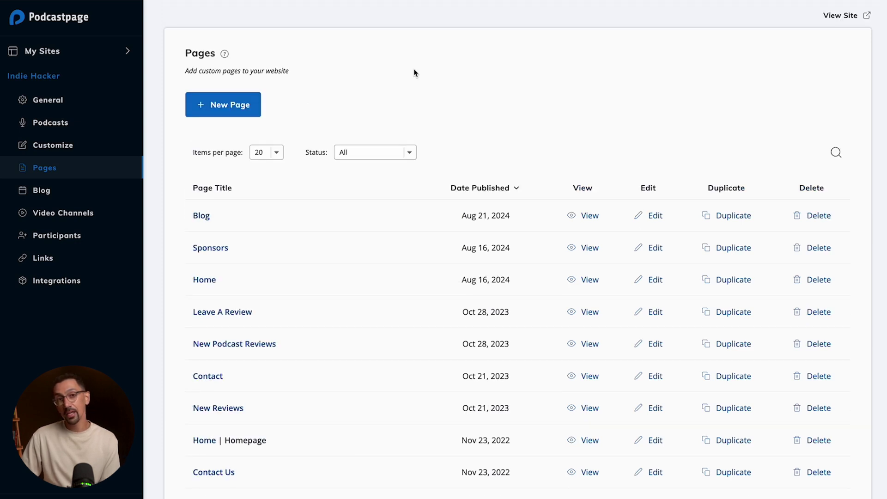
click(224, 105)
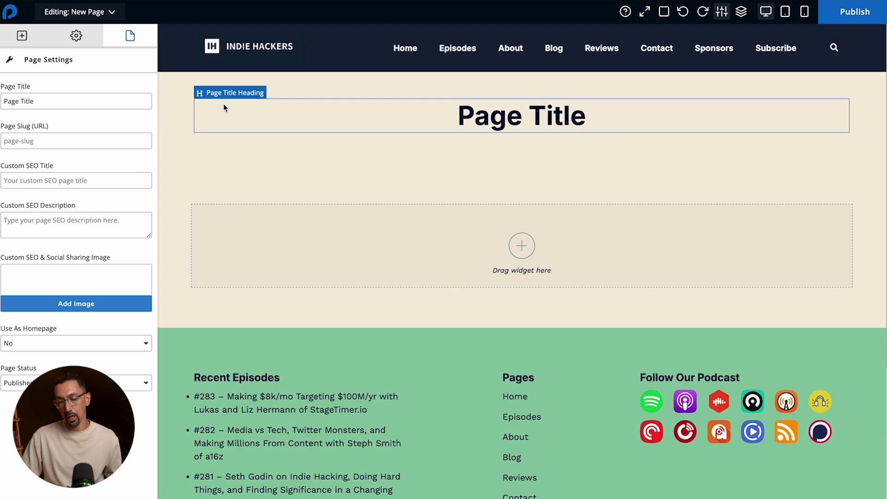
triple_click(71, 102)
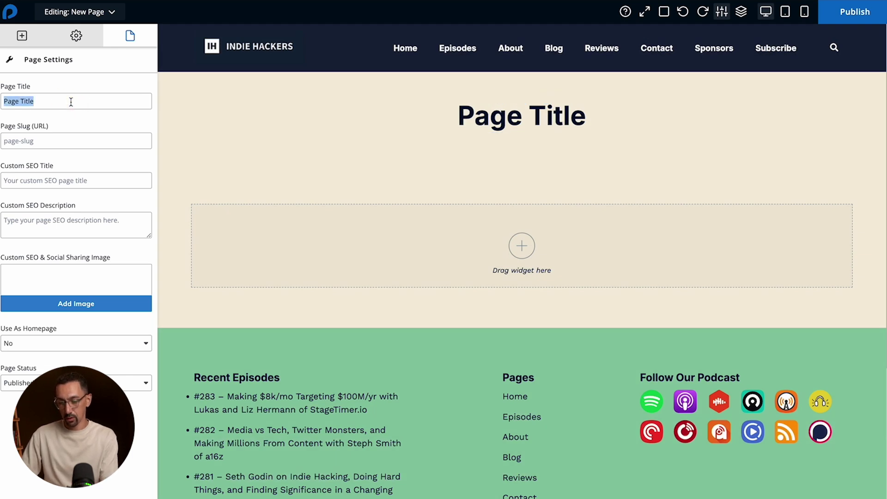
text(About)
key(ctrl+a)
text(About)
key(Tab)
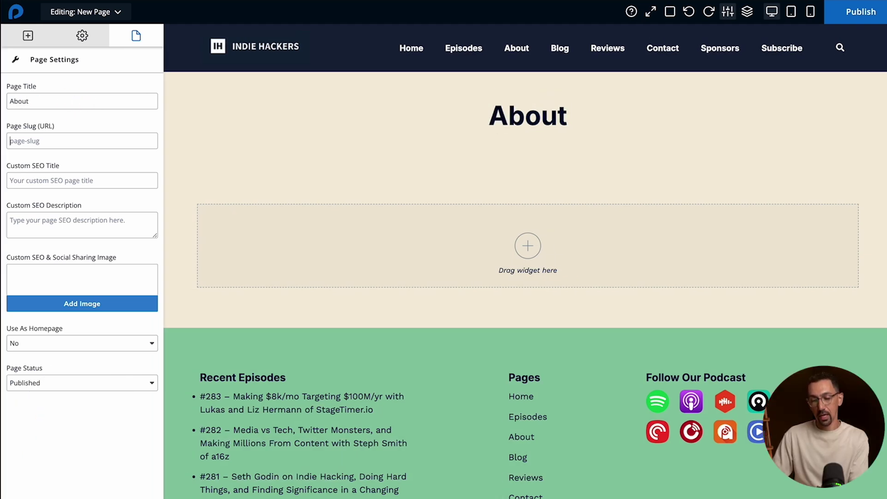
text(about)
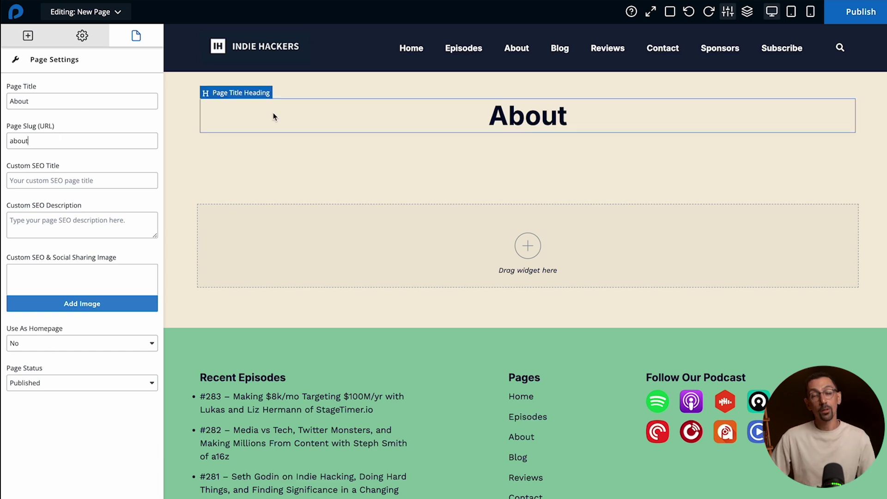
Delete the Page Title block from the page.
click(292, 115)
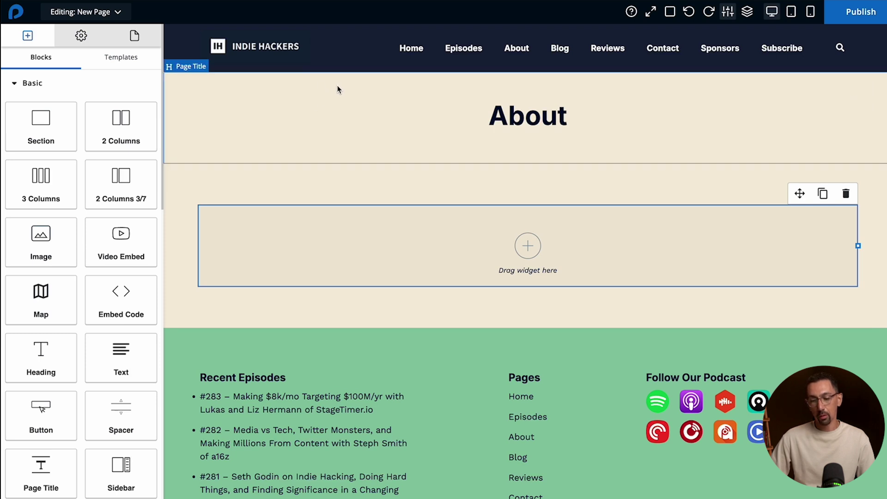
click(337, 89)
key(Delete)
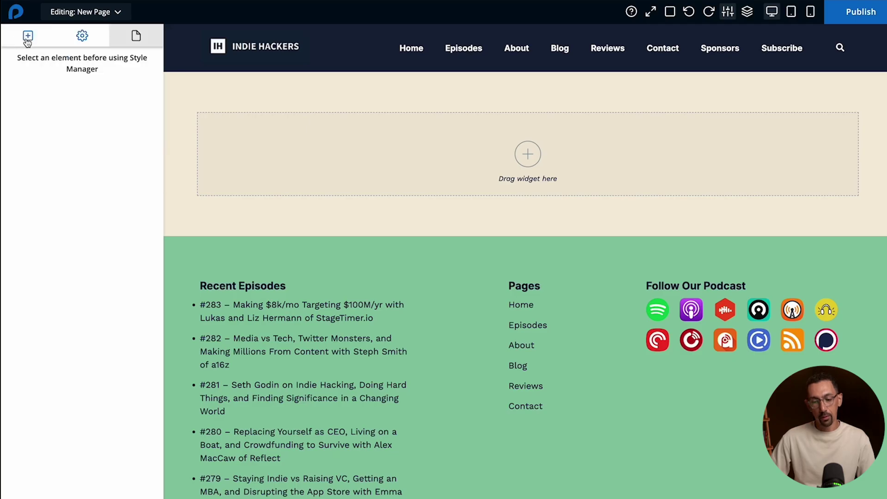
Replace the empty section below the site header with a 2 Columns section.
click(27, 37)
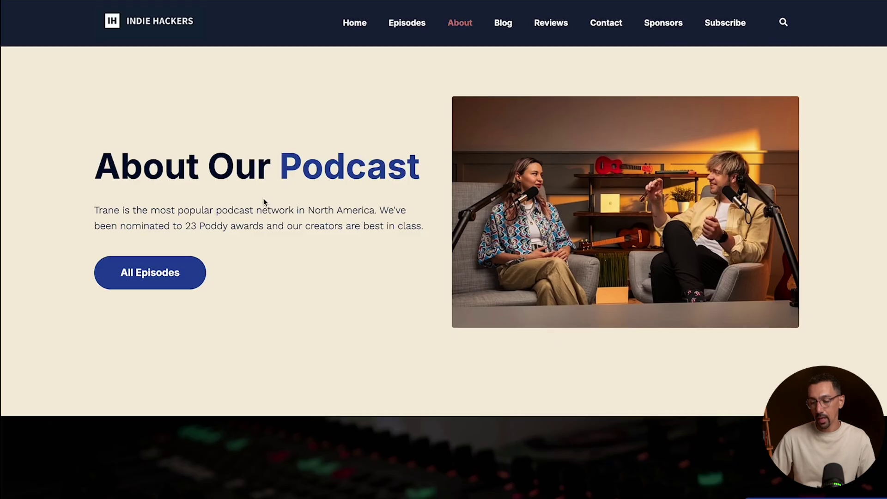
scroll(264, 208, down, 5)
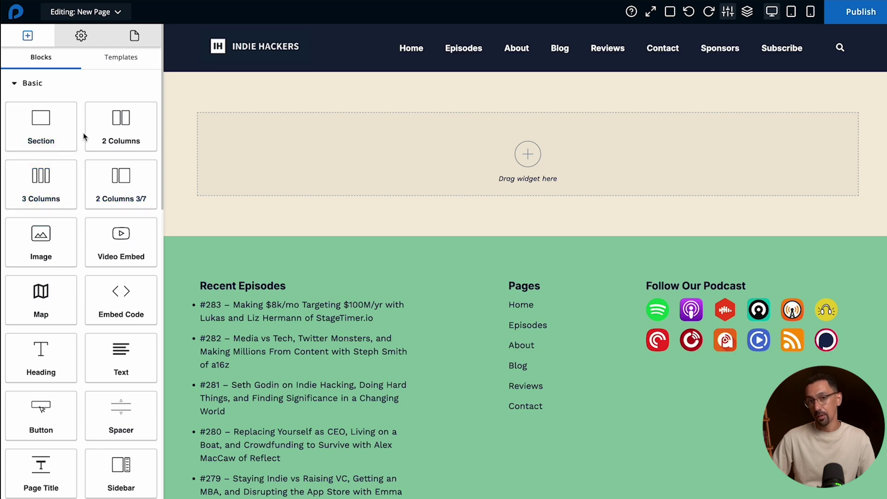
click(194, 126)
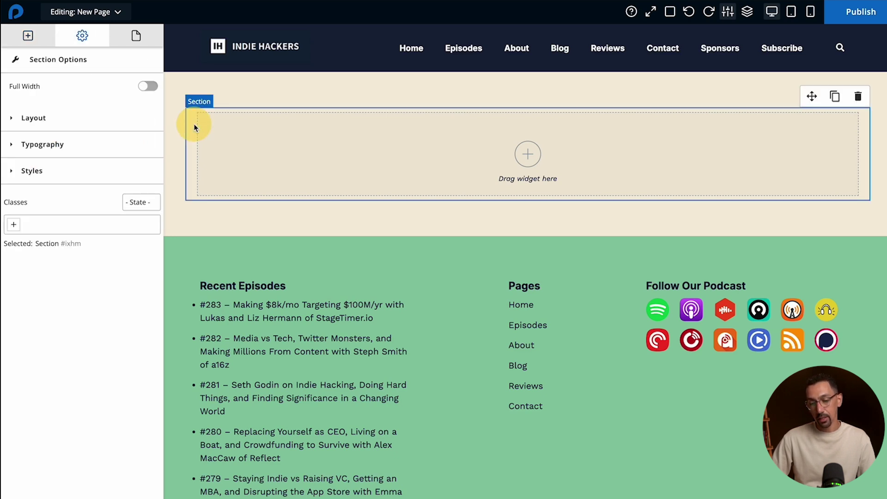
click(859, 97)
click(28, 36)
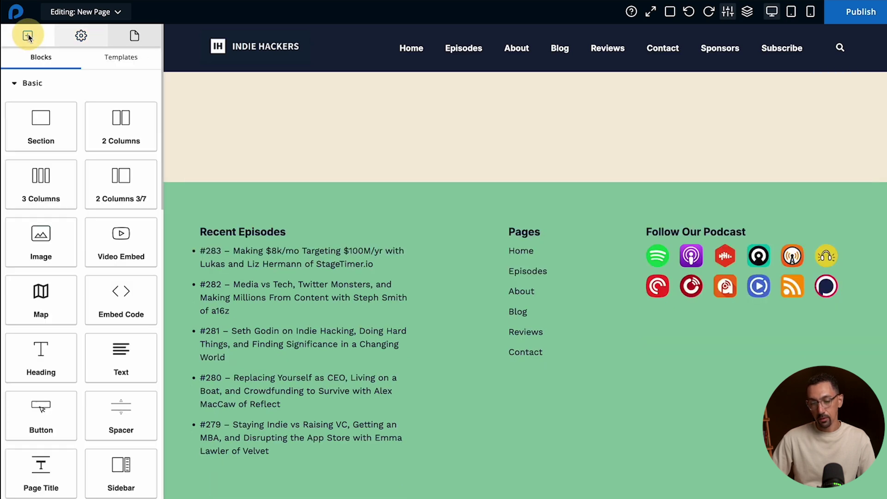
drag(109, 120, 337, 126)
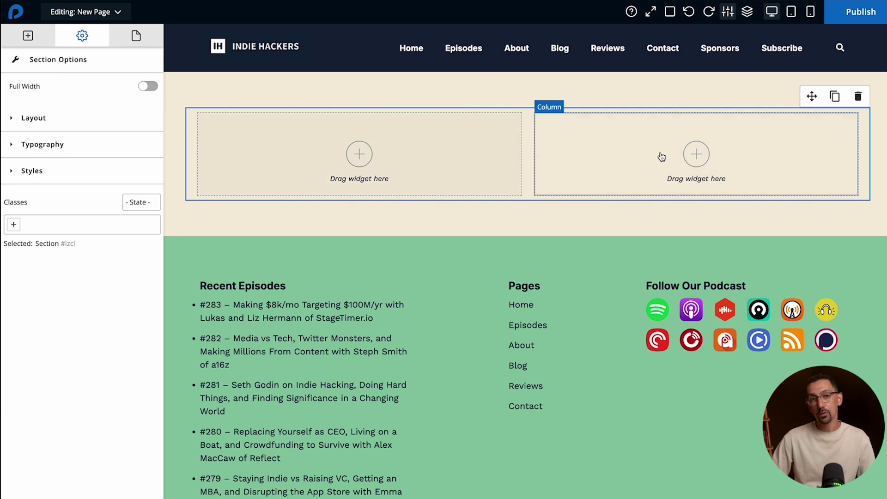
Stack a Heading, a Text and a Button block in the first column of the section.
click(695, 154)
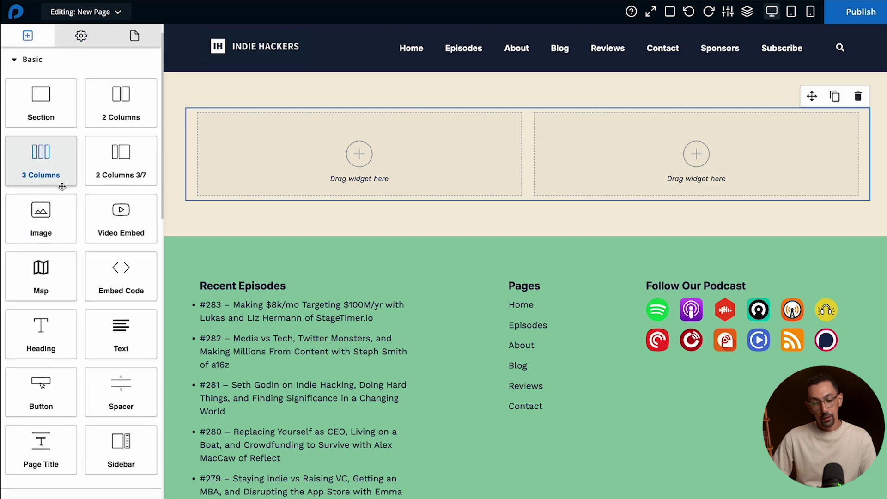
scroll(61, 185, down, 3)
drag(49, 245, 315, 158)
click(26, 38)
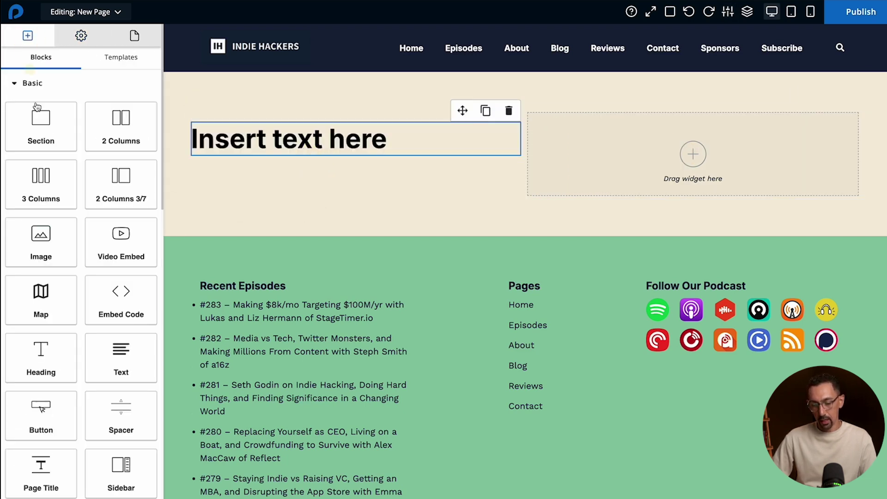
drag(107, 352, 217, 179)
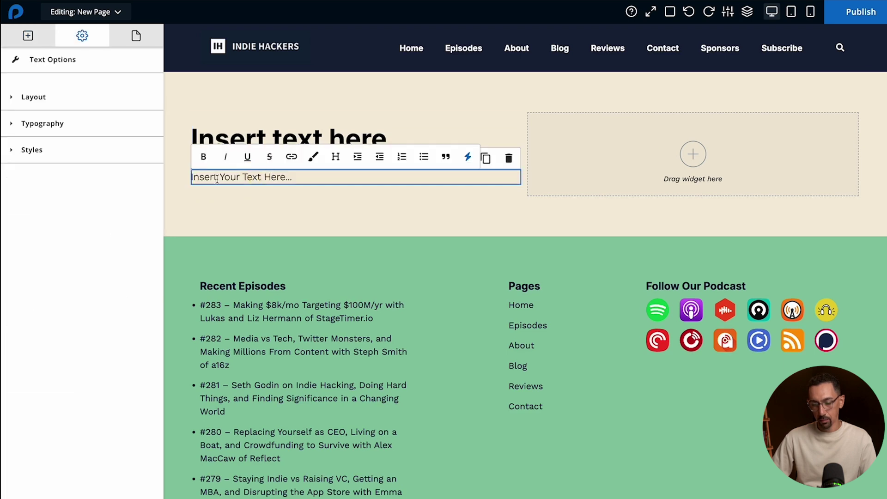
click(27, 35)
scroll(51, 271, down, 1)
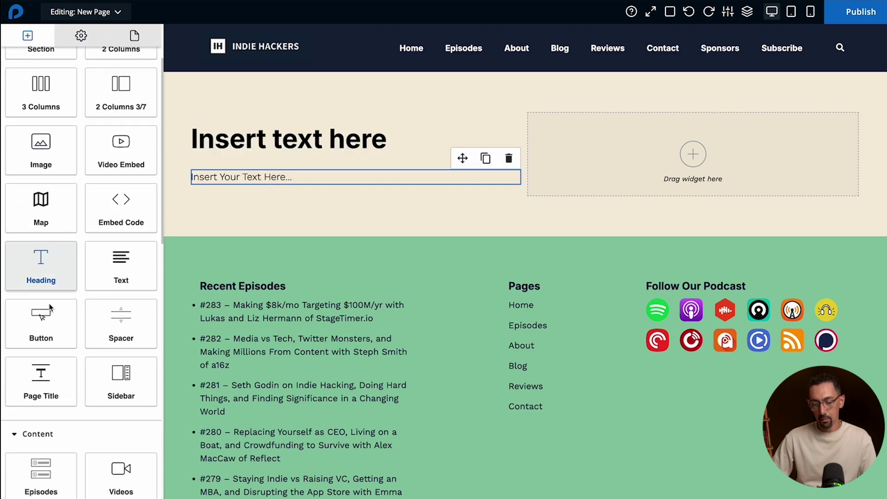
drag(42, 324, 276, 192)
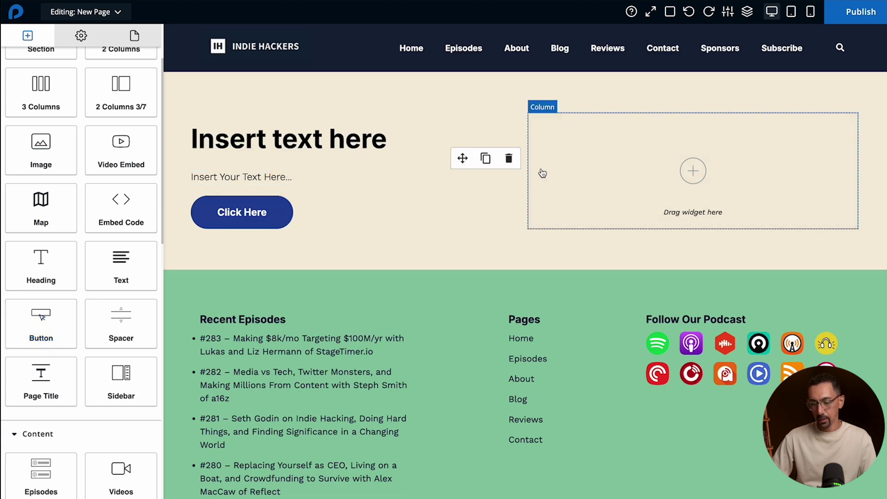
Add an Image block to the second column, using the library photo of the woman at a microphone.
drag(46, 157, 674, 164)
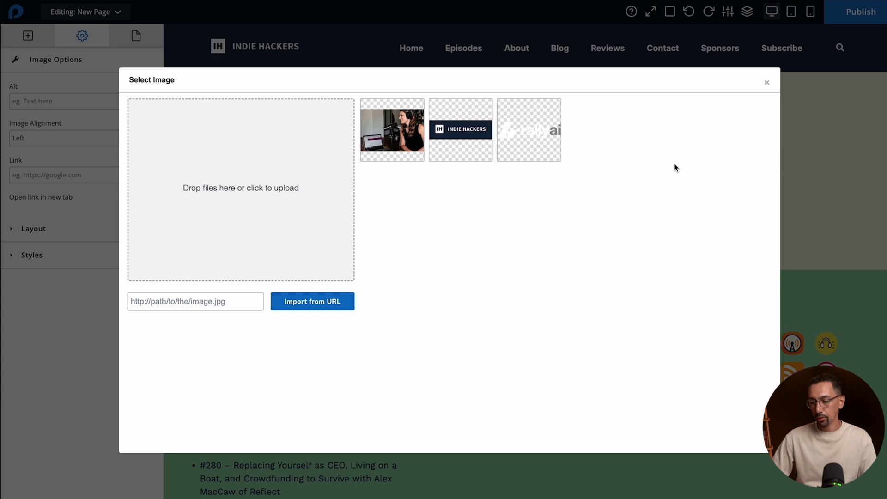
click(395, 132)
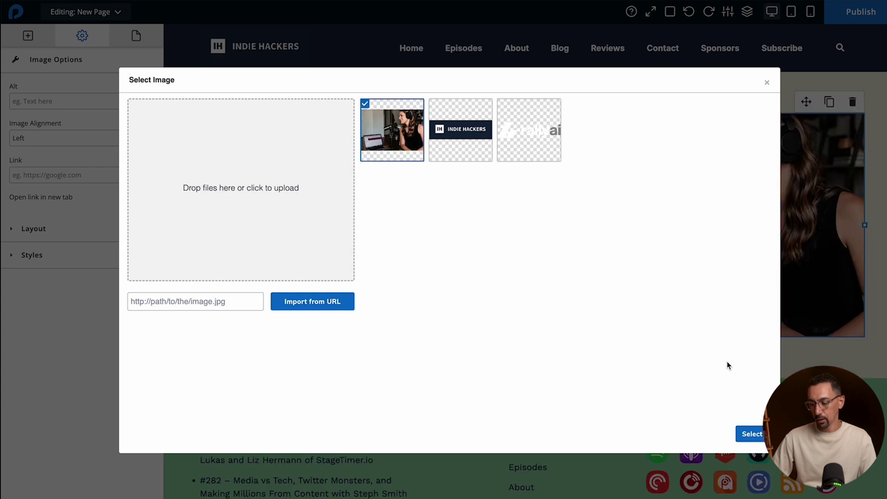
click(751, 433)
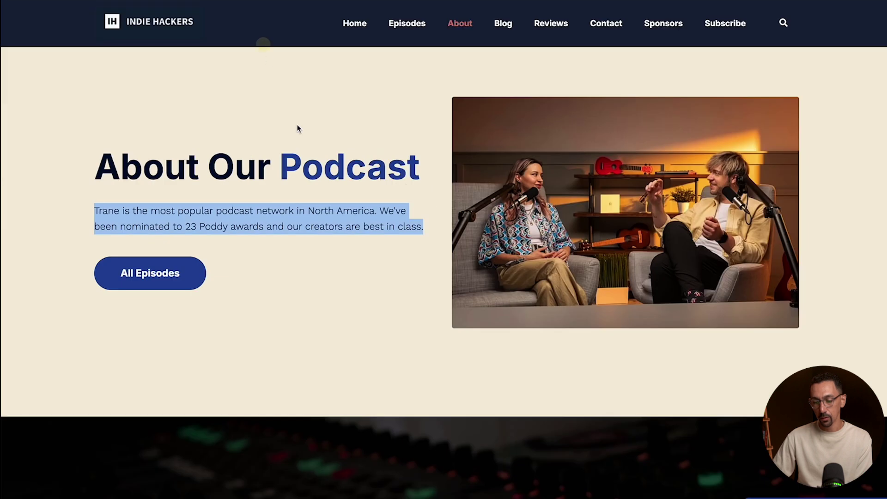
Show the advanced style options and set the section's Align Items to vertically centered.
drag(285, 164, 420, 158)
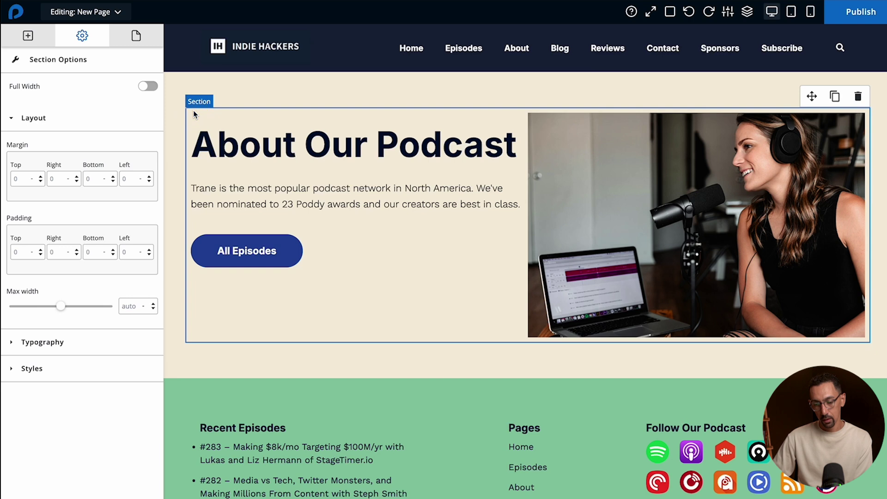
click(727, 13)
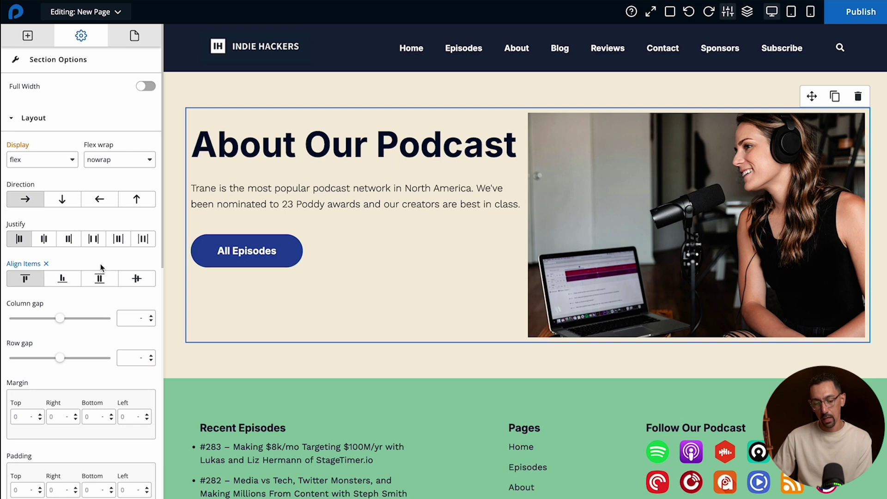
click(141, 283)
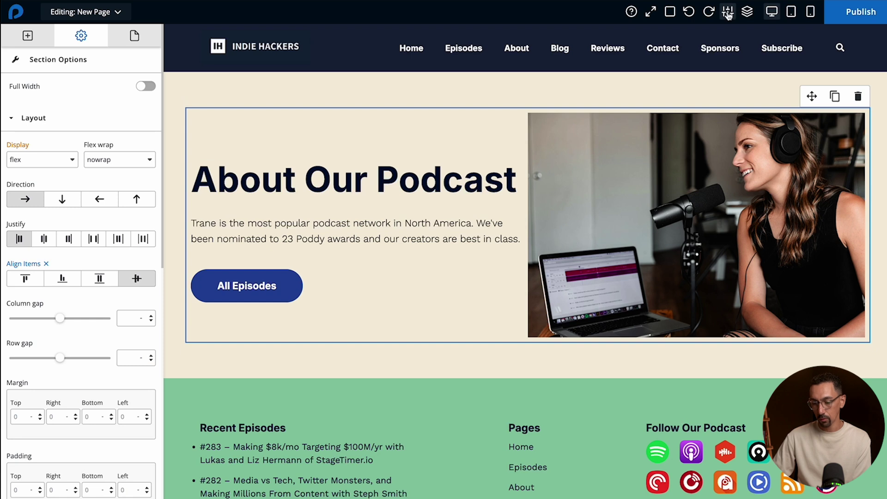
Make the word Podcast in the heading a separate text element and color it #3359ab.
click(331, 181)
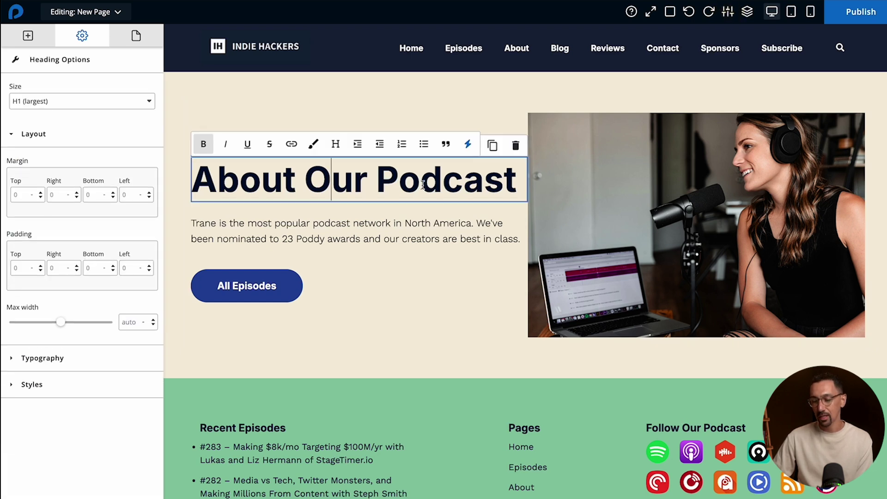
double_click(422, 184)
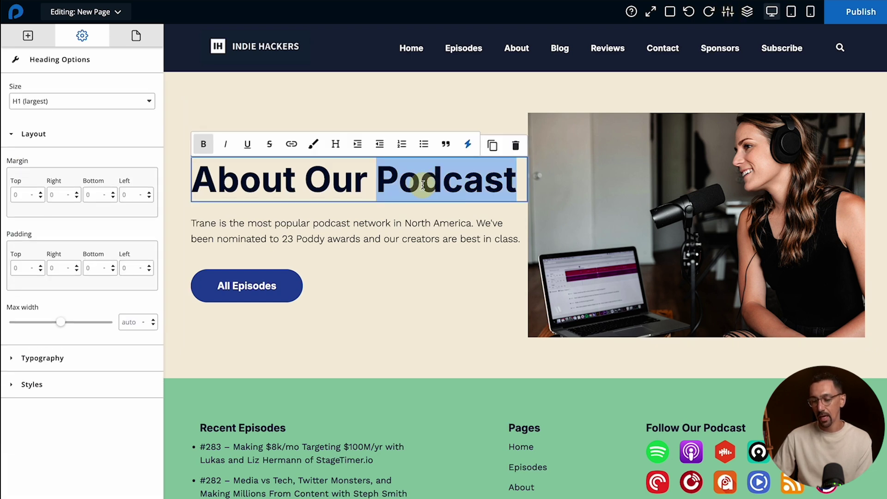
click(311, 149)
click(433, 182)
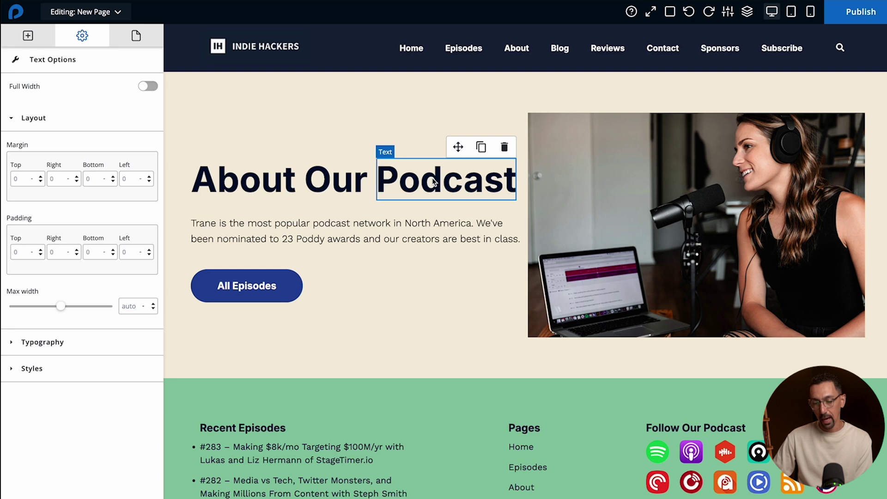
click(42, 341)
scroll(45, 344, down, 1)
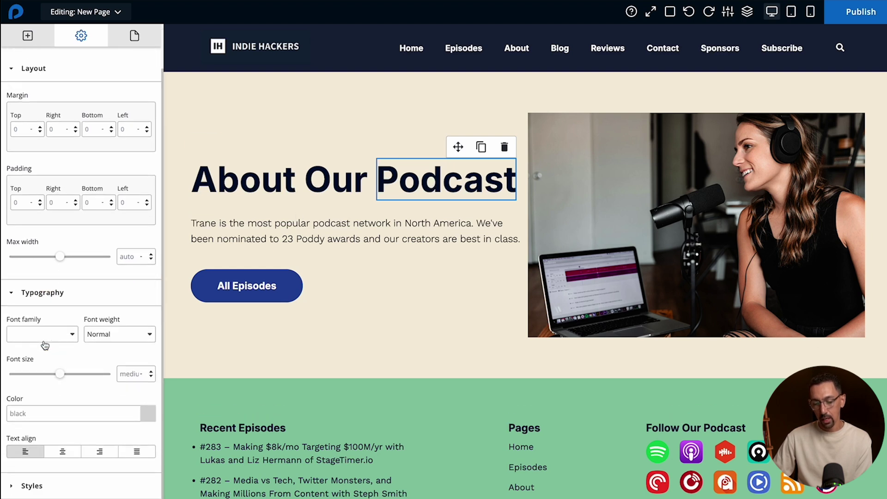
click(148, 412)
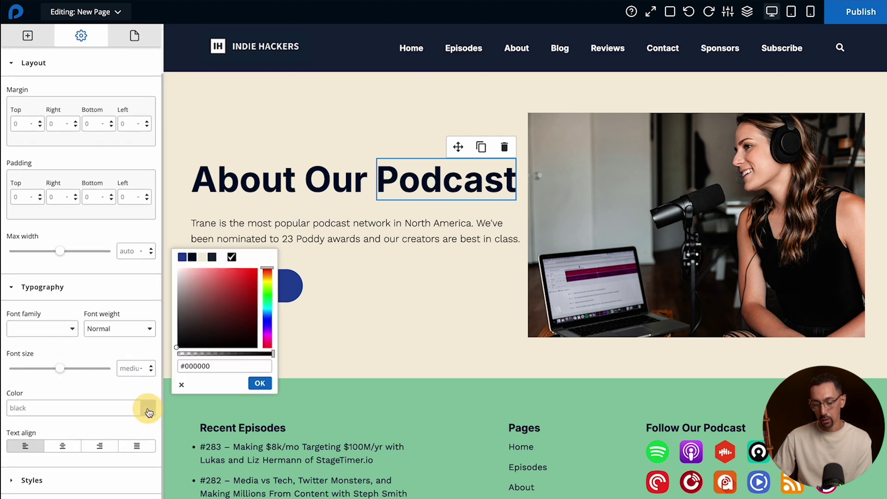
click(183, 258)
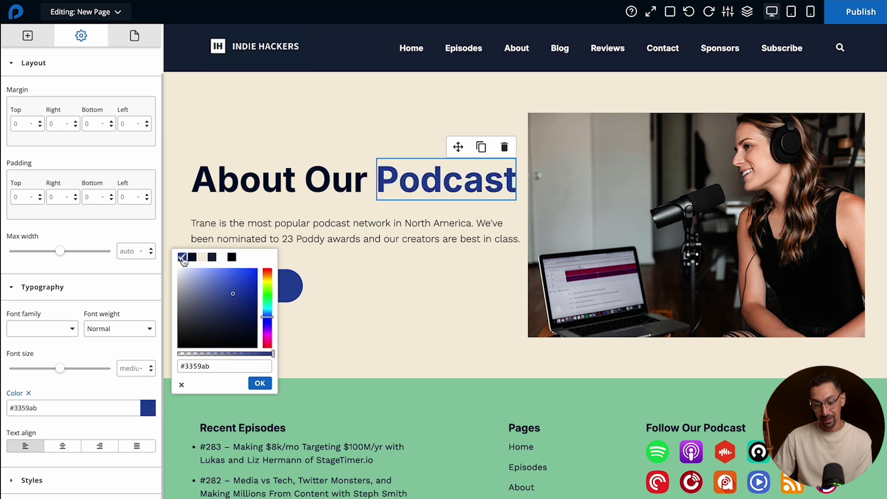
click(462, 331)
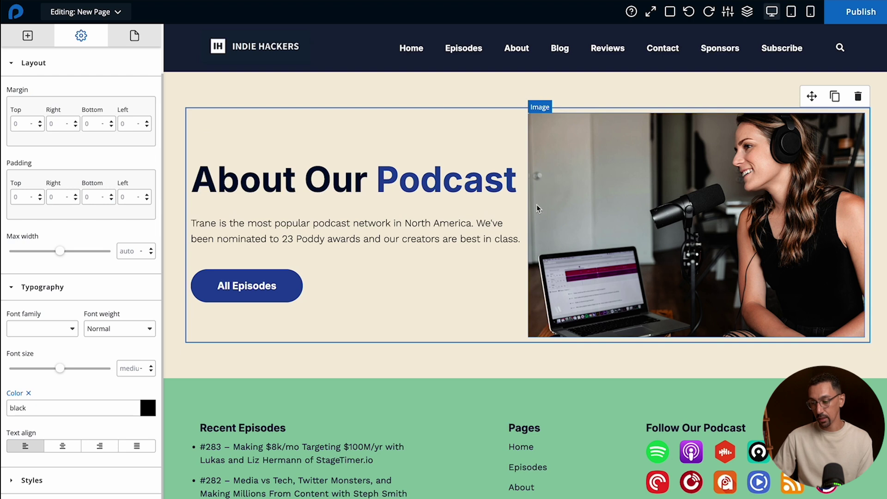
Preview the page at full width, and examine the available Content and Widgets blocks.
click(650, 13)
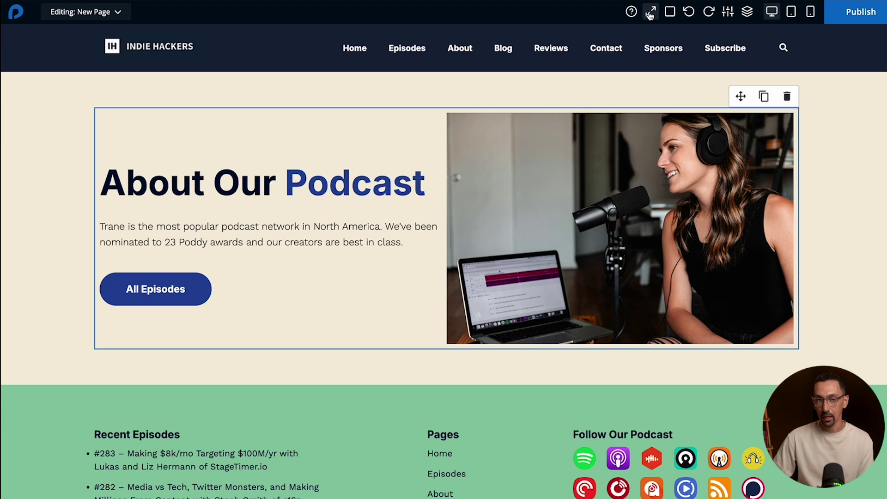
click(650, 12)
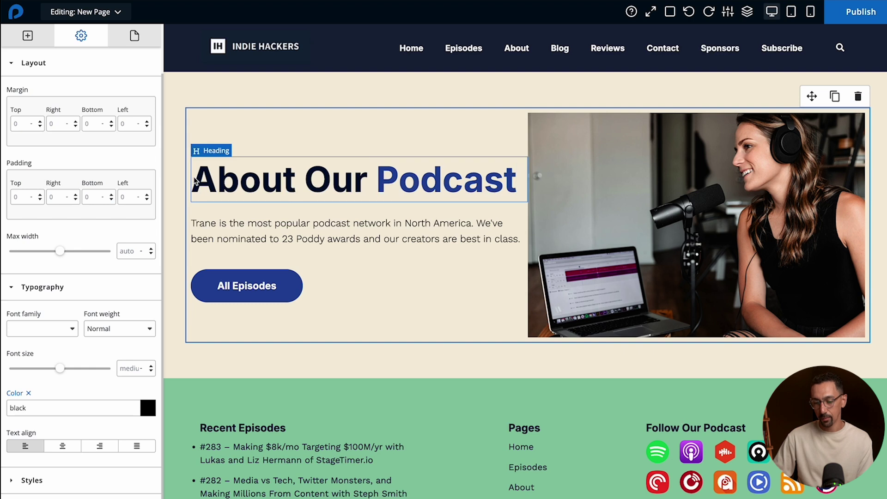
click(28, 37)
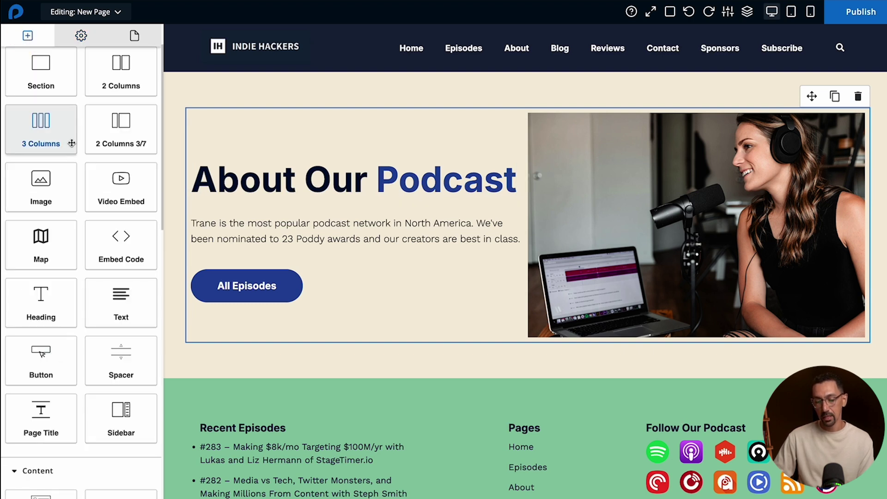
scroll(71, 182, down, 5)
scroll(72, 185, down, 3)
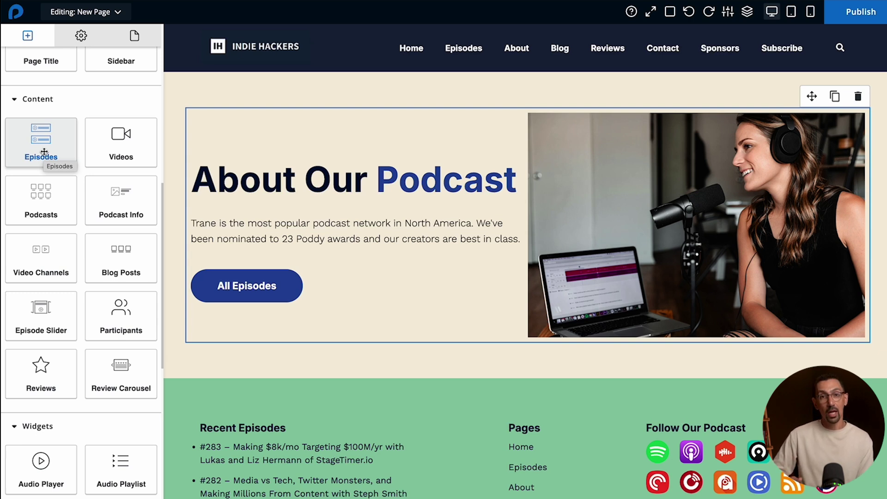
scroll(83, 272, down, 2)
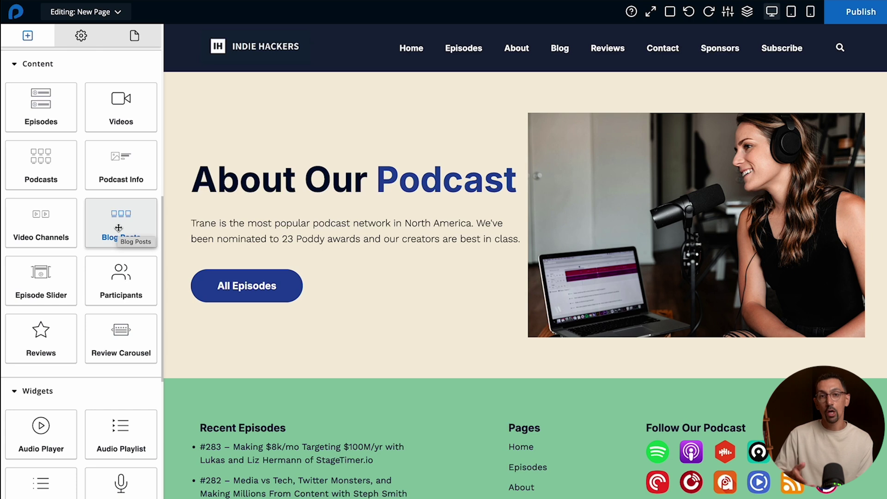
Examine the remaining Content and Widgets blocks and the ready-made Content, CTA, Page and Homepage templates.
scroll(101, 238, down, 2)
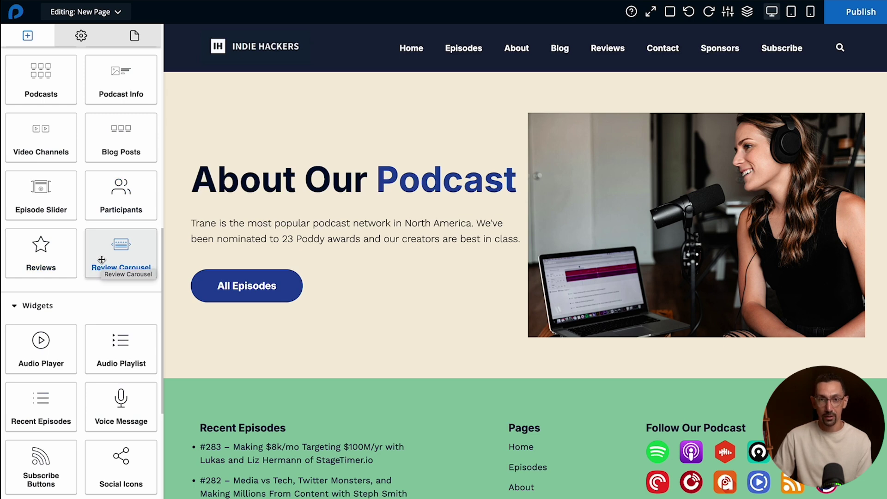
scroll(73, 182, down, 4)
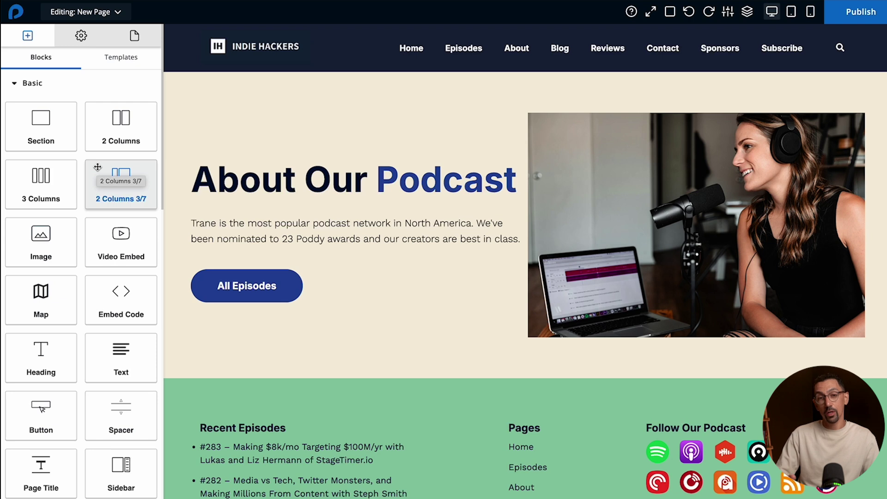
click(122, 62)
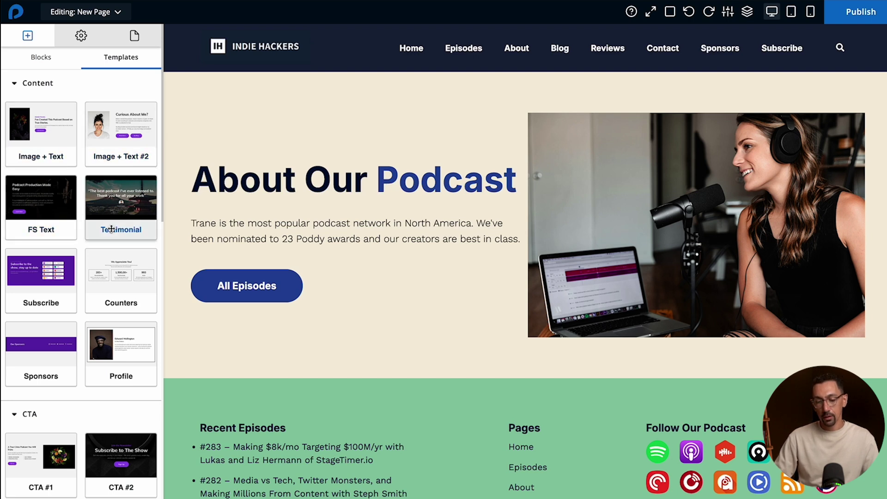
scroll(111, 229, down, 5)
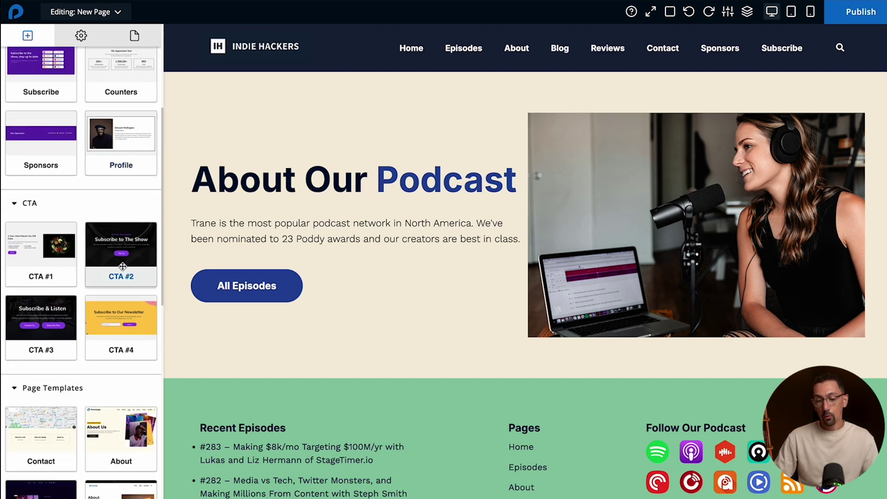
scroll(122, 266, down, 2)
scroll(70, 245, down, 3)
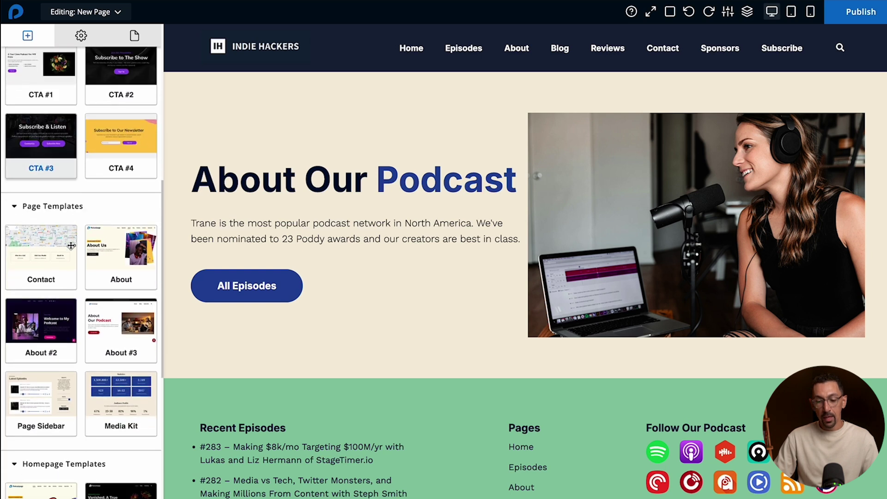
scroll(72, 248, down, 2)
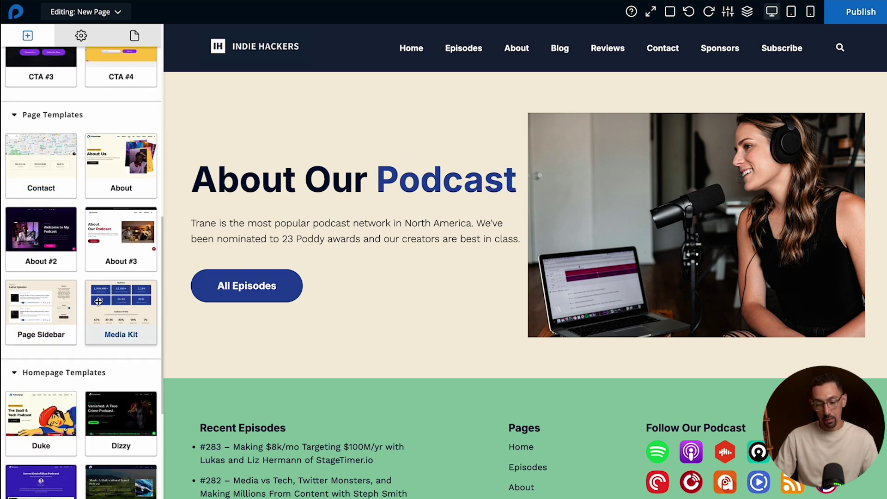
scroll(92, 323, down, 4)
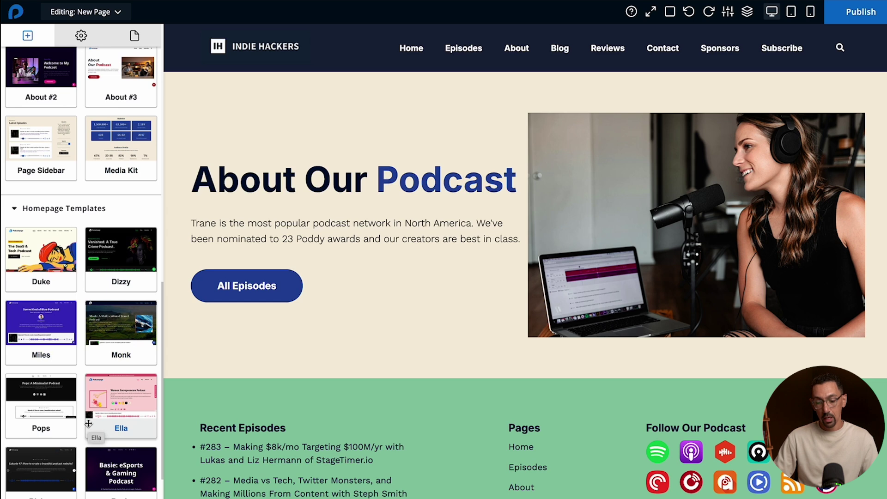
scroll(88, 423, down, 2)
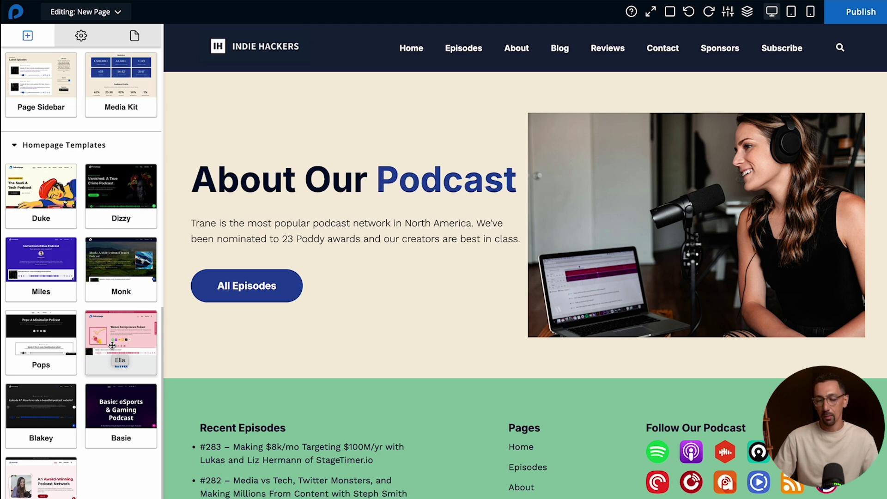
scroll(112, 345, down, 1)
Insert the Testimonial template below the About Our Podcast section.
scroll(110, 342, up, 7)
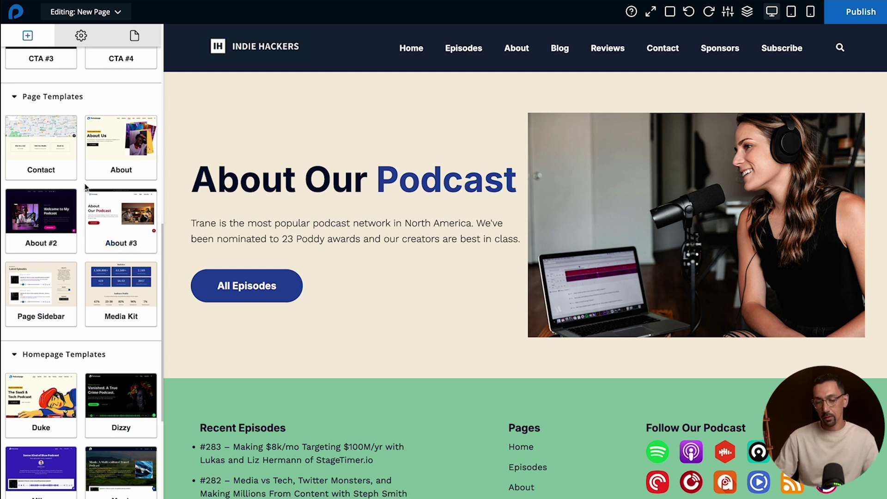
scroll(85, 187, up, 6)
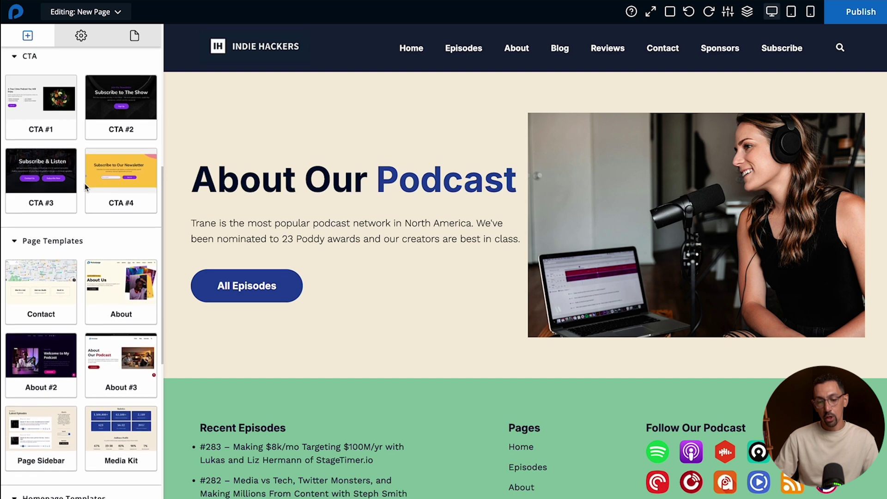
scroll(85, 188, up, 5)
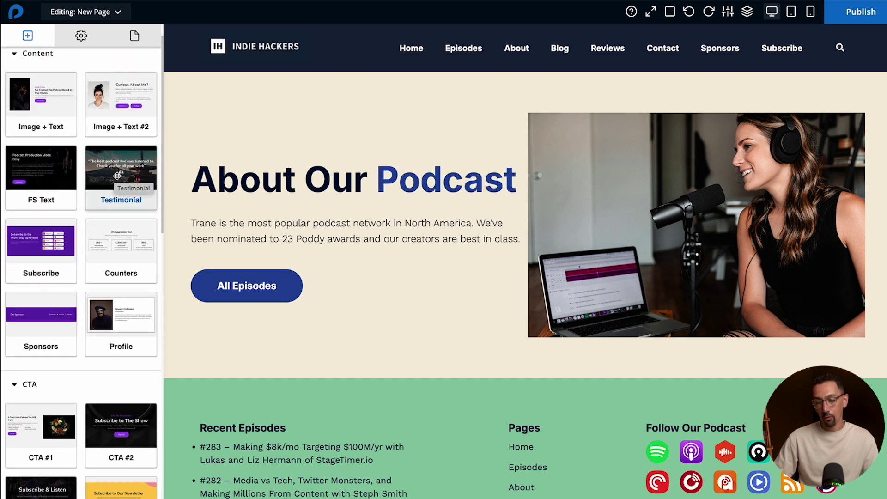
drag(117, 174, 439, 321)
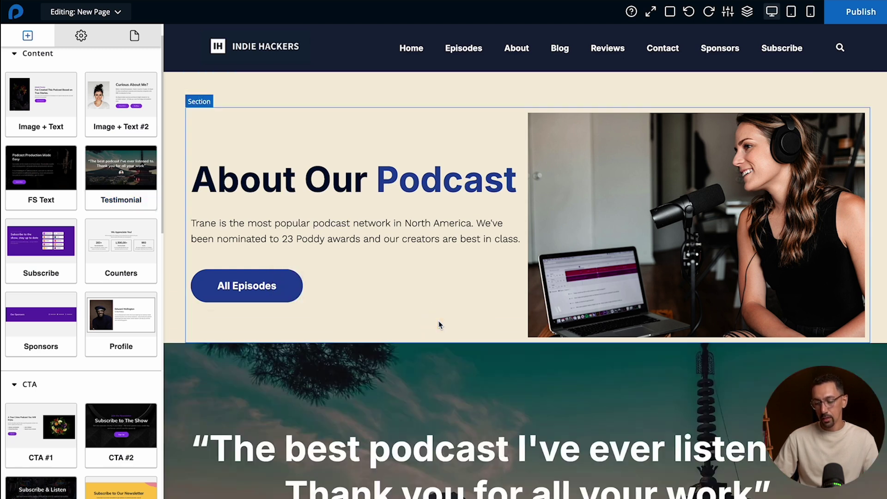
Look over the inserted testimonial and the finished reference About page for comparison.
scroll(438, 323, down, 5)
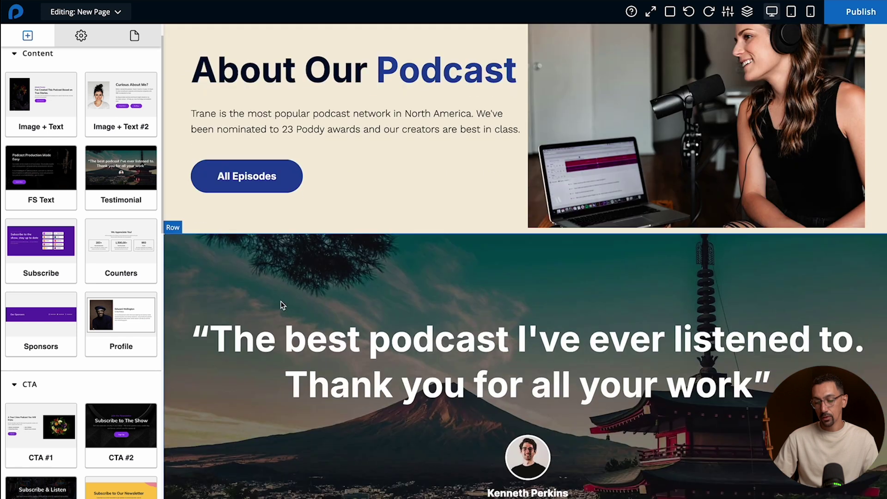
scroll(342, 271, down, 3)
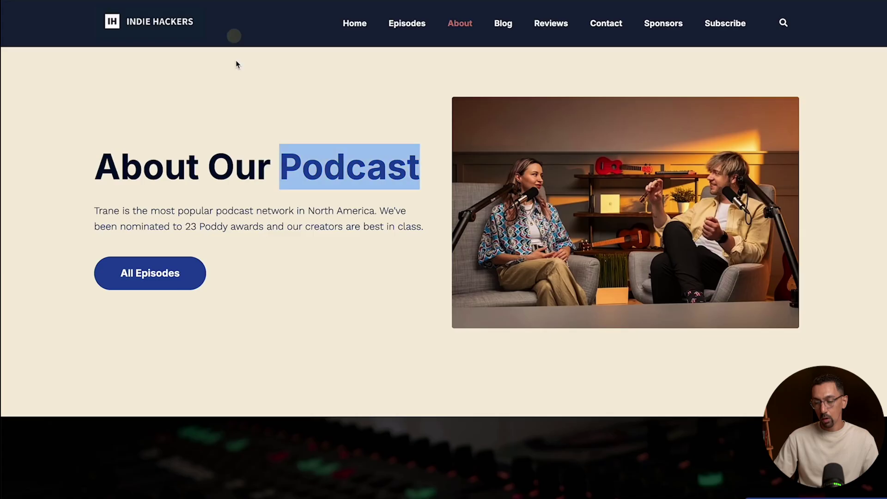
scroll(229, 129, down, 3)
scroll(229, 130, down, 15)
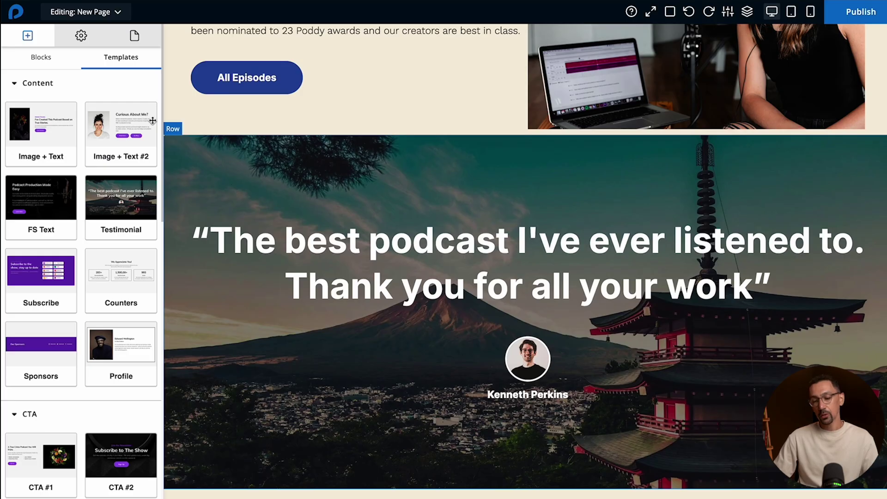
Add an empty Section block directly below the testimonial.
click(67, 61)
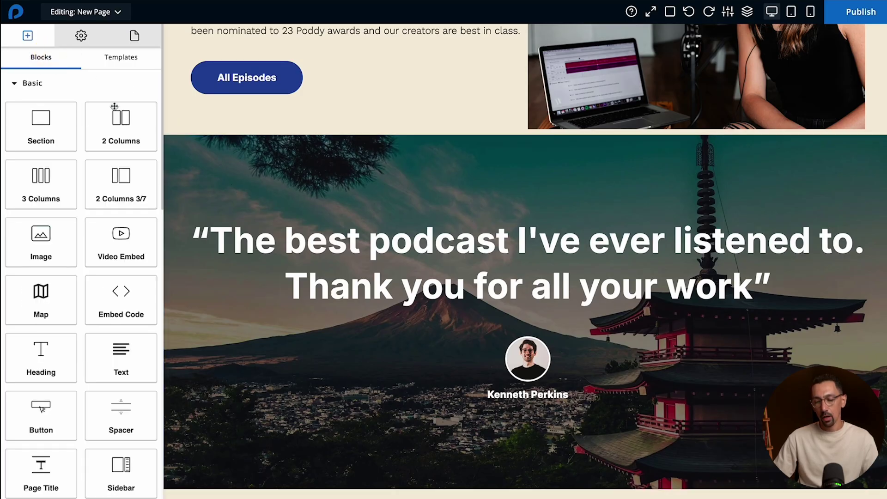
scroll(229, 259, down, 4)
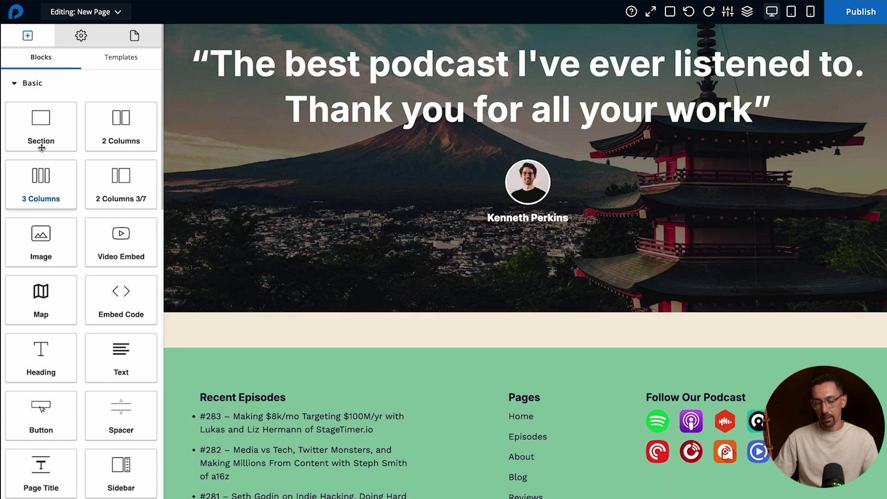
drag(43, 135, 305, 312)
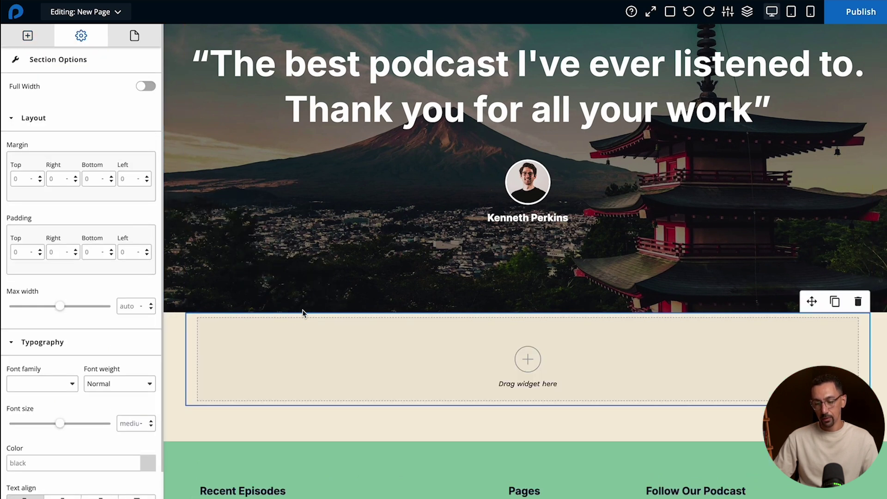
Add a Heading block to the new section, with a Text block beneath it.
click(27, 35)
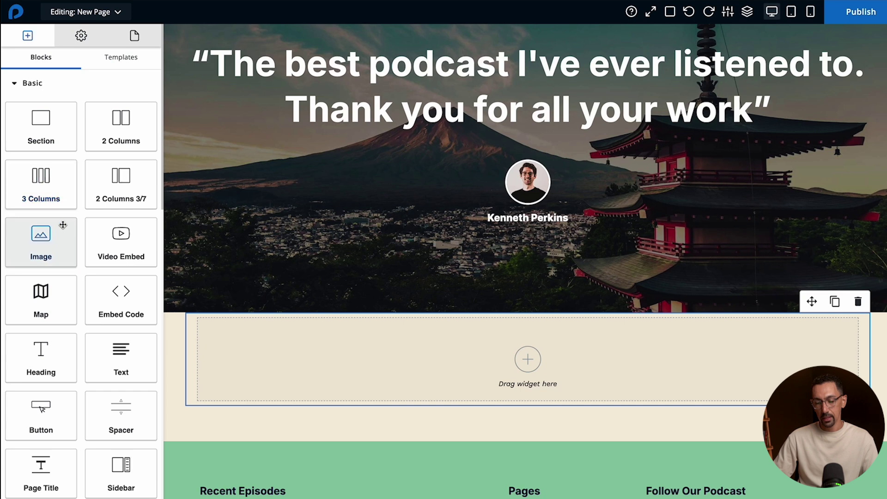
scroll(64, 225, down, 3)
drag(53, 235, 451, 344)
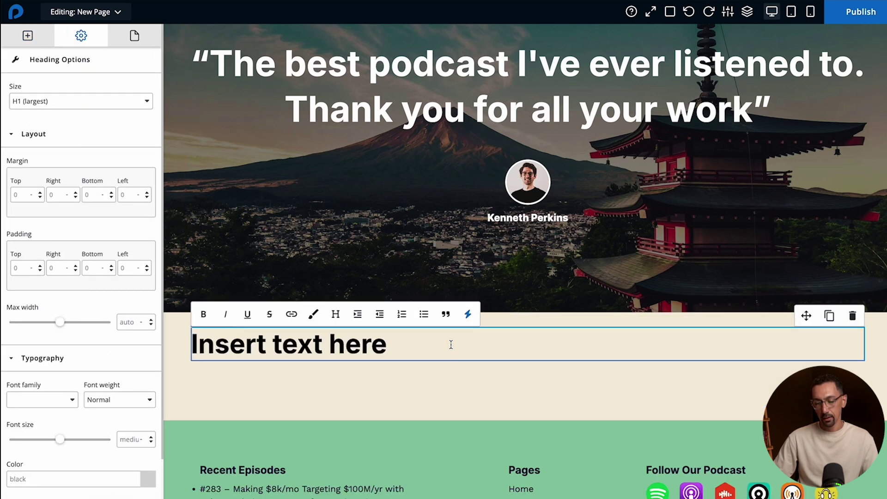
click(27, 36)
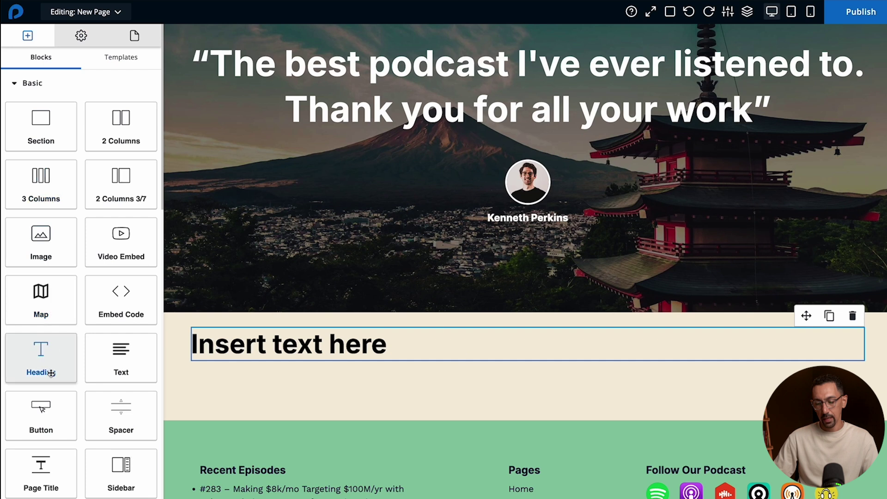
drag(111, 353, 285, 368)
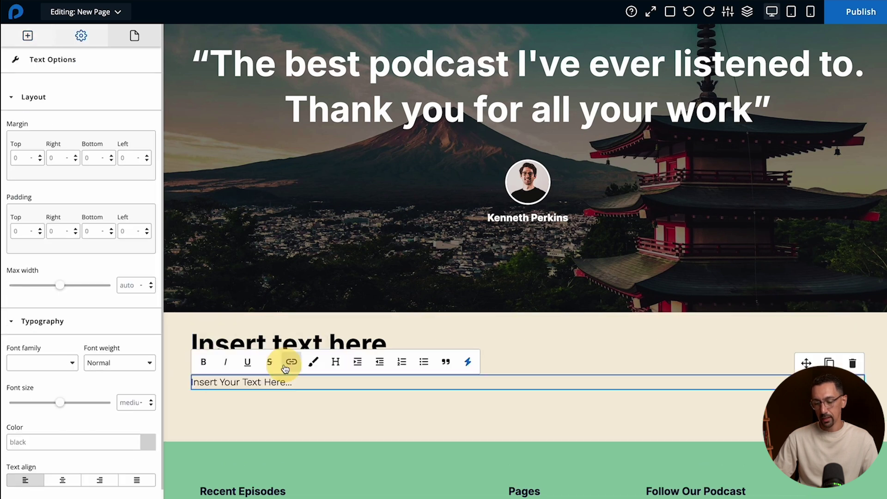
Add an Episodes block below the text in the new section and look through its episode list.
scroll(285, 368, down, 3)
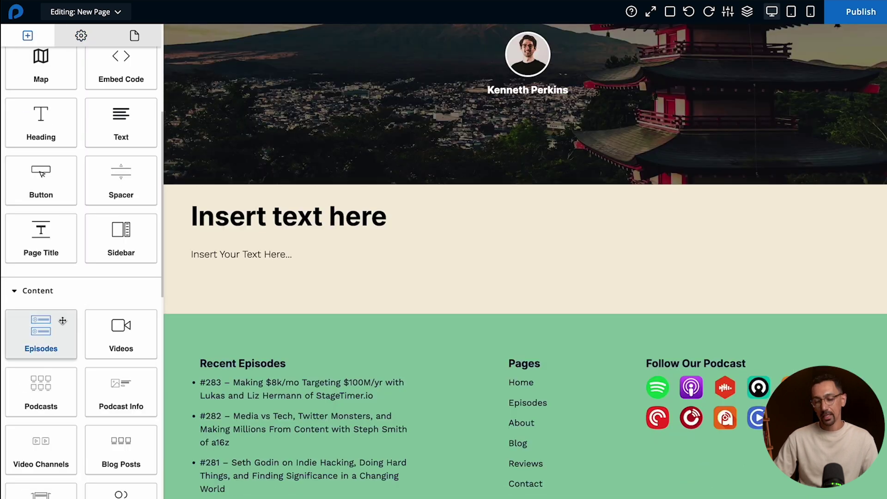
drag(45, 329, 338, 258)
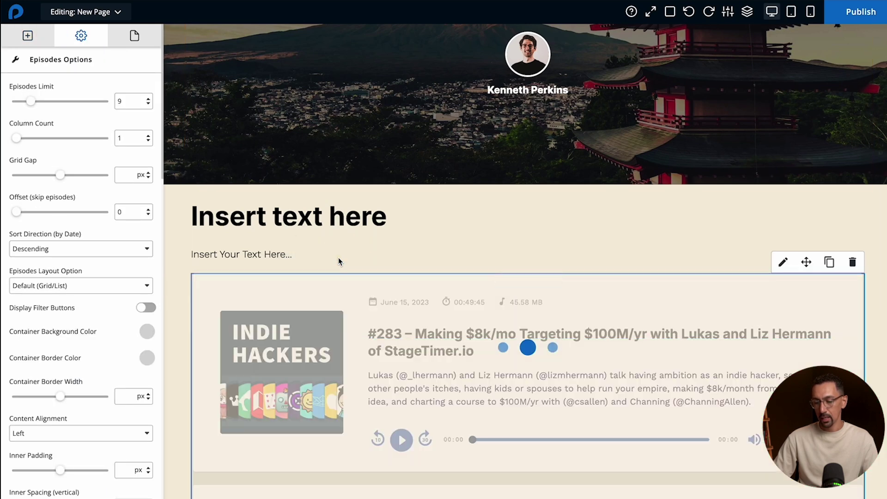
scroll(338, 257, down, 15)
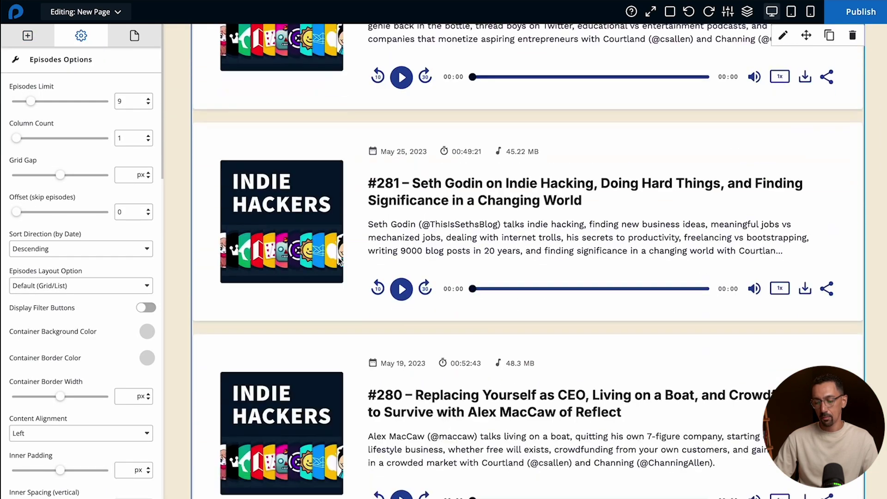
scroll(338, 258, down, 20)
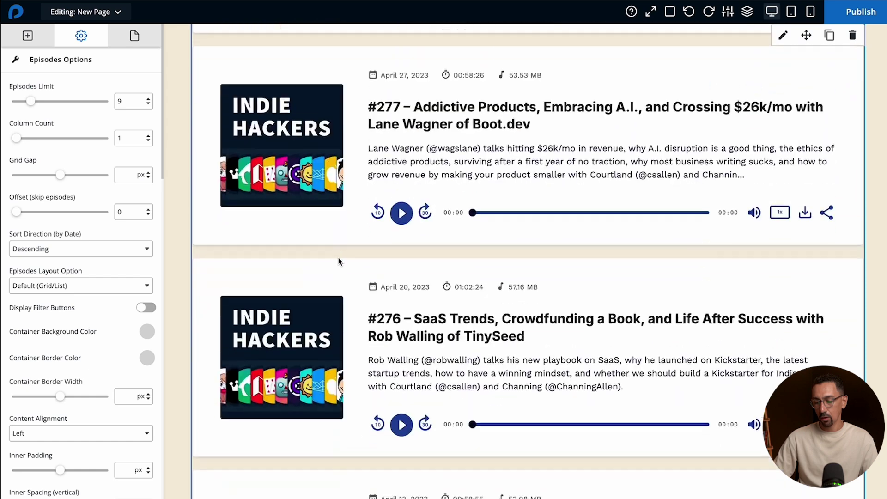
scroll(338, 257, down, 5)
scroll(560, 248, up, 1)
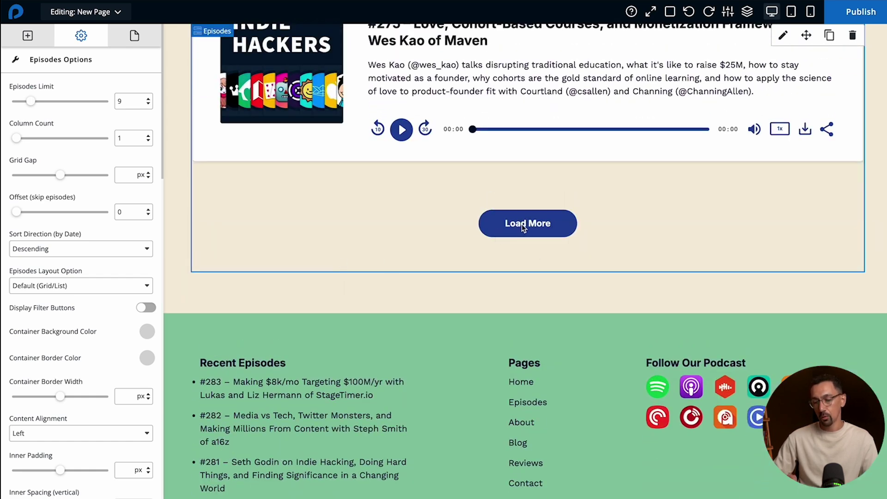
scroll(423, 215, up, 20)
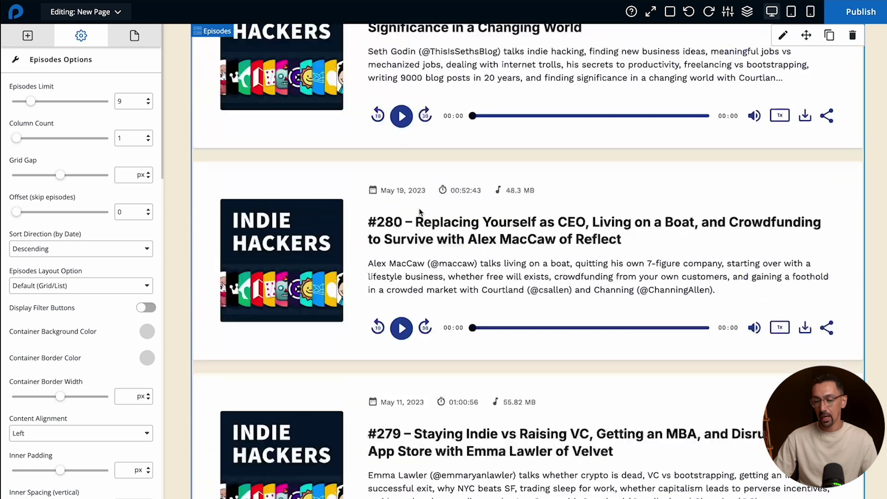
scroll(421, 212, up, 8)
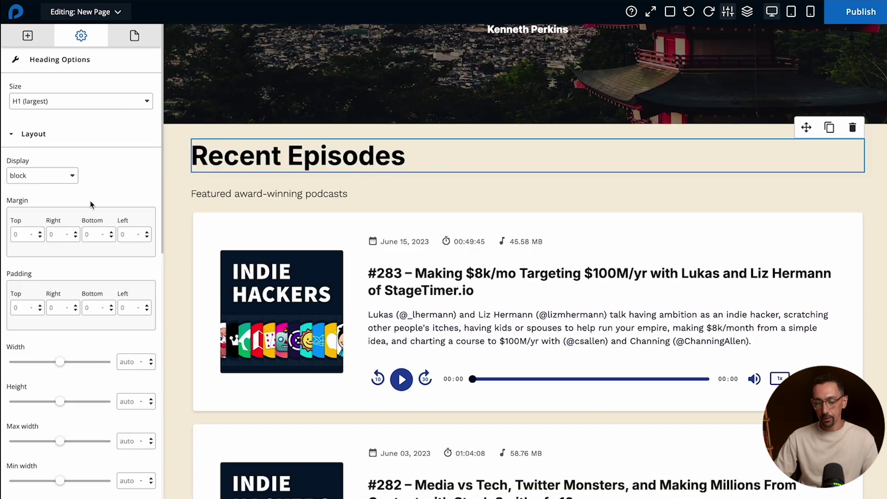
Center-align the Recent Episodes heading and the Featured award-winning podcasts text below it.
scroll(157, 189, down, 5)
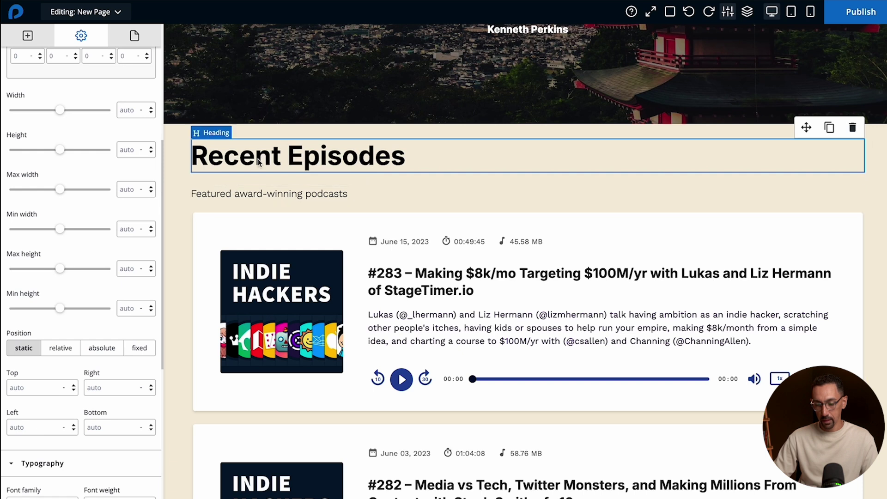
scroll(79, 253, down, 3)
scroll(79, 254, down, 4)
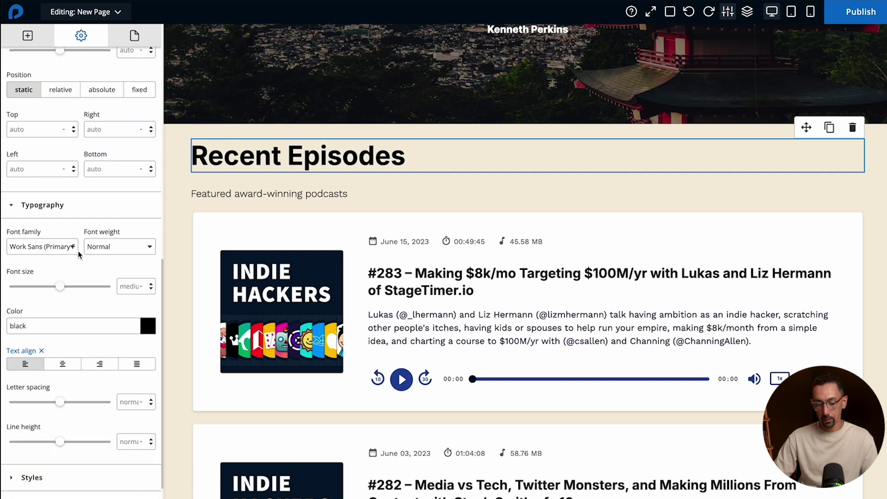
click(62, 343)
click(317, 196)
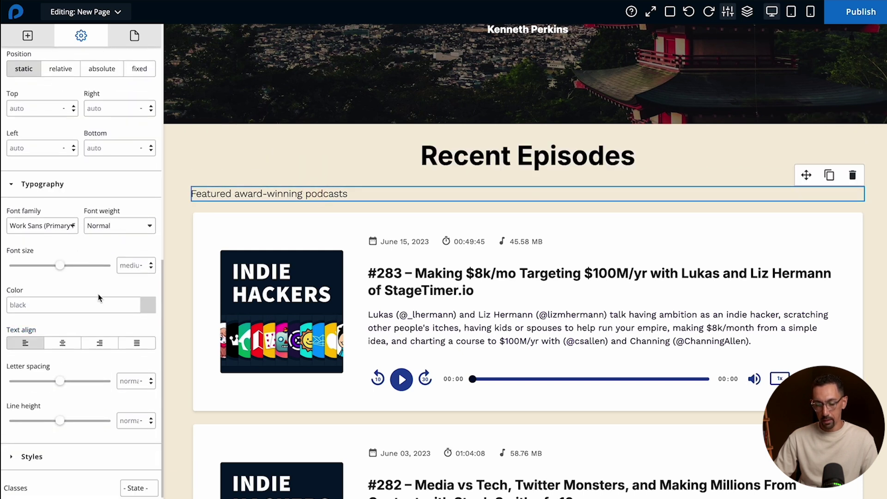
click(61, 344)
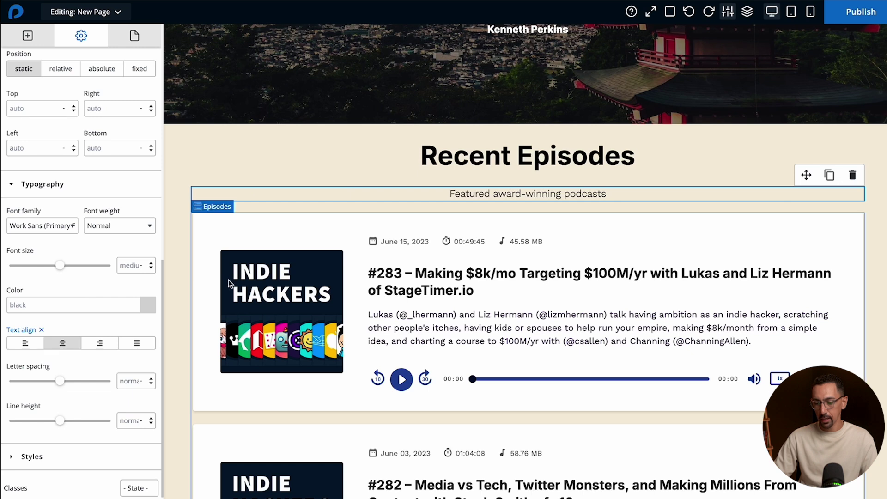
Set the episodes limit of the Episodes block in the Recent Episodes section to 3.
click(278, 227)
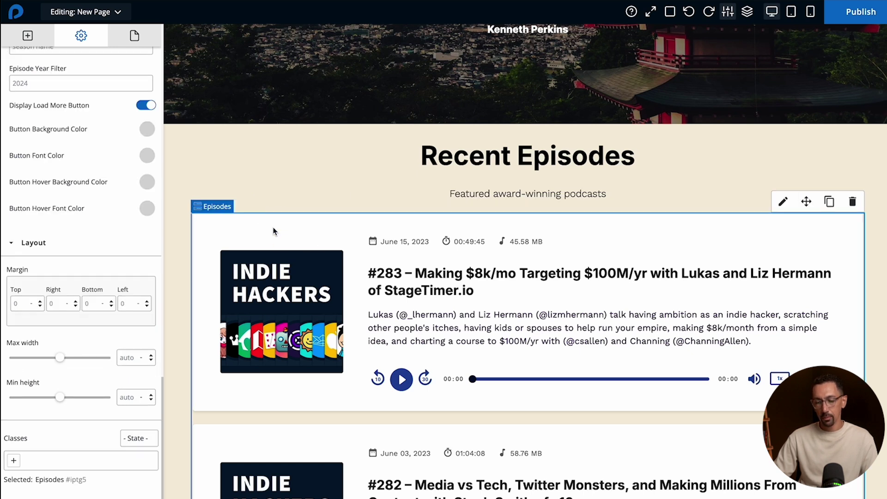
scroll(33, 206, down, 5)
scroll(34, 205, up, 5)
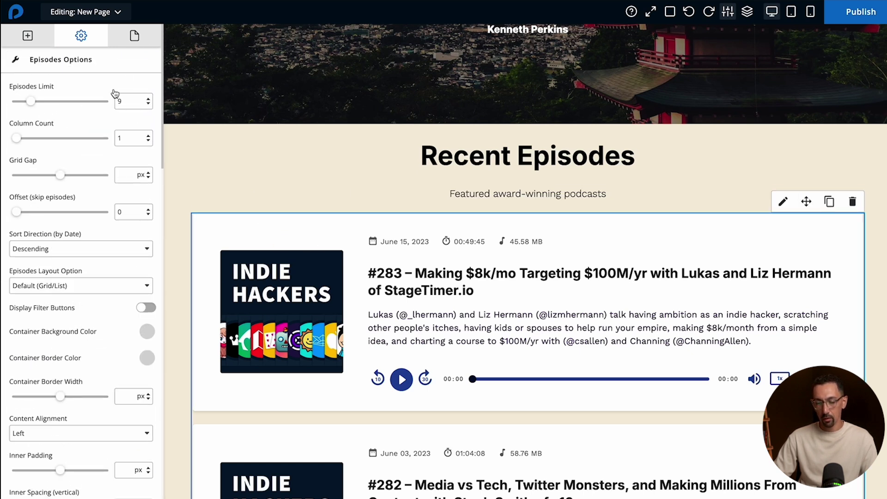
double_click(127, 97)
text(7)
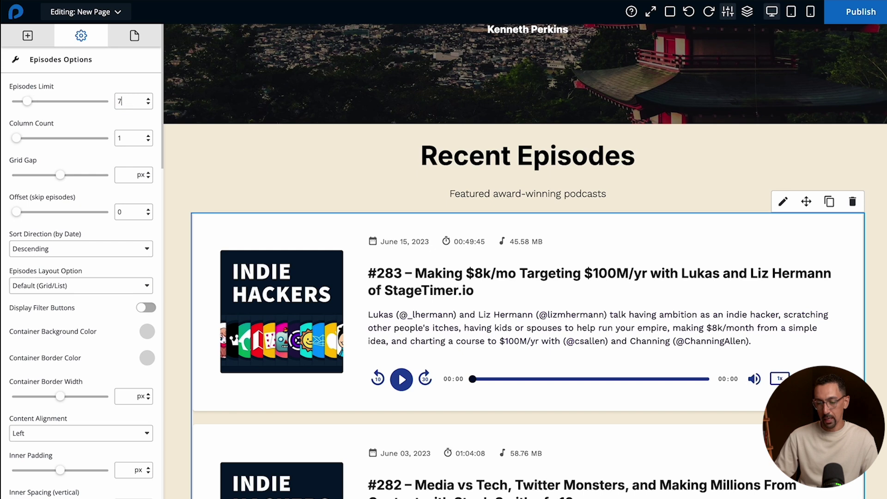
key(BackSpace)
text(3)
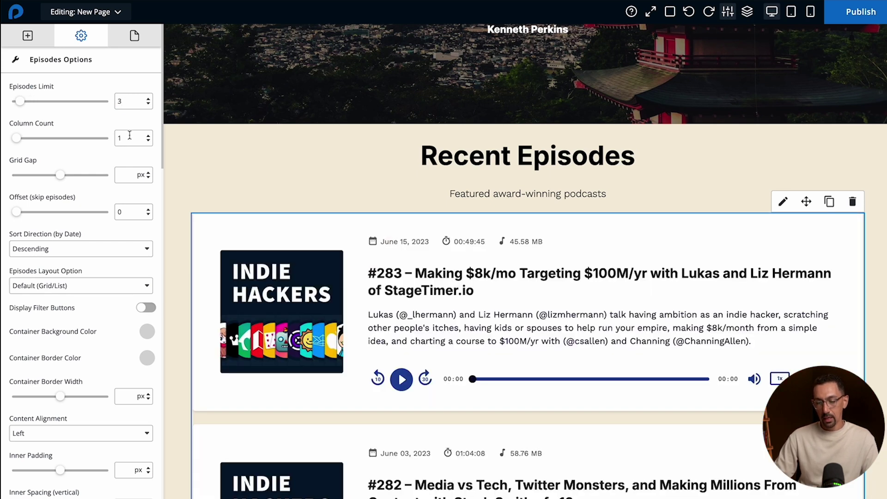
Set the Episodes block's column count to 3 and check the resulting episode cards.
double_click(130, 135)
text(3)
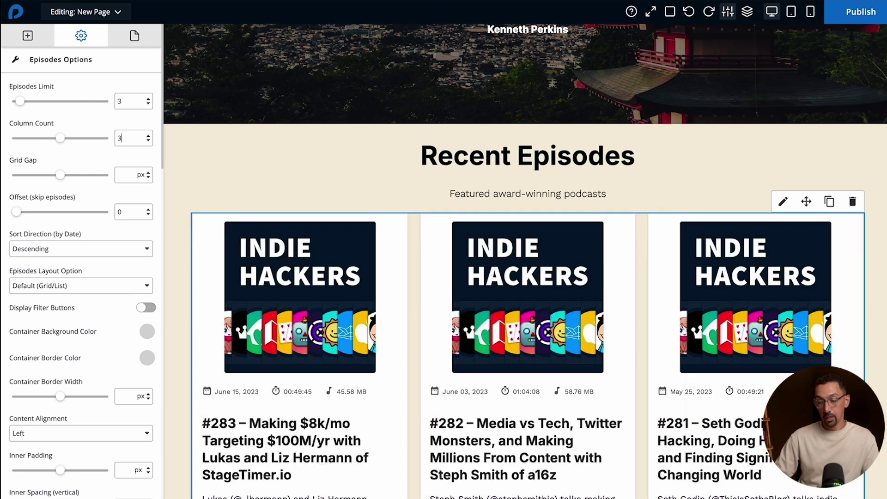
scroll(349, 133, down, 4)
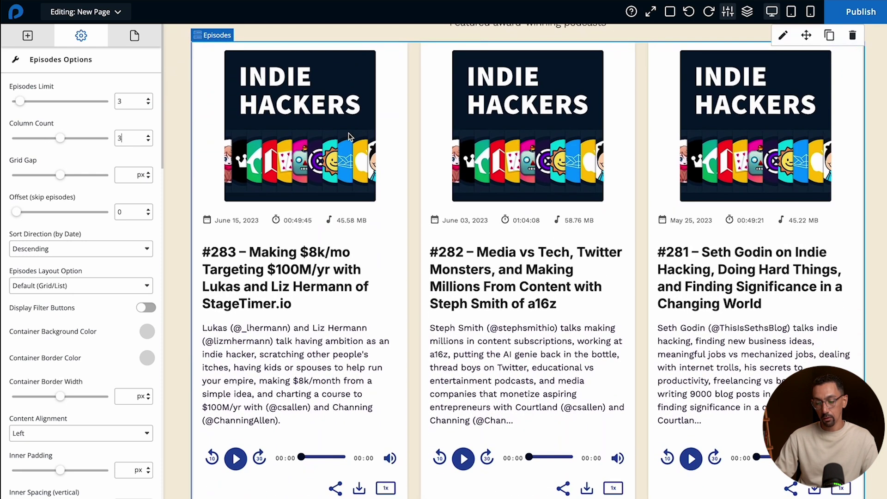
scroll(349, 136, down, 3)
scroll(277, 148, up, 2)
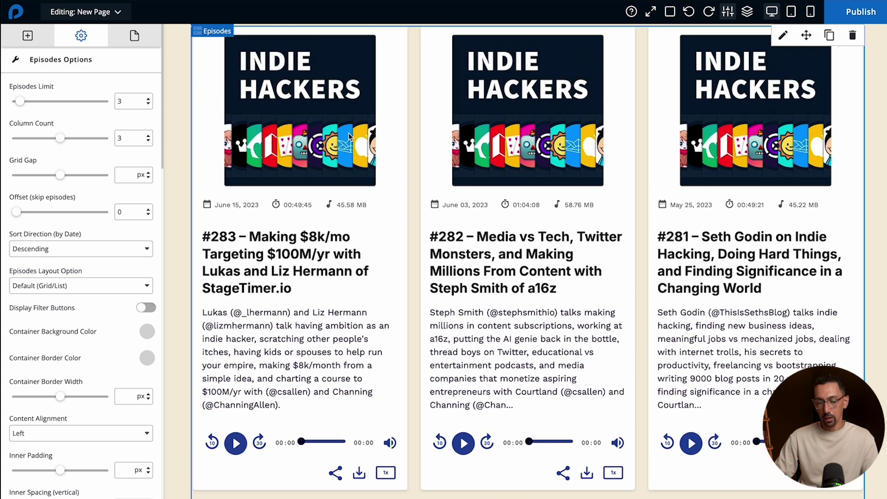
scroll(327, 198, down, 2)
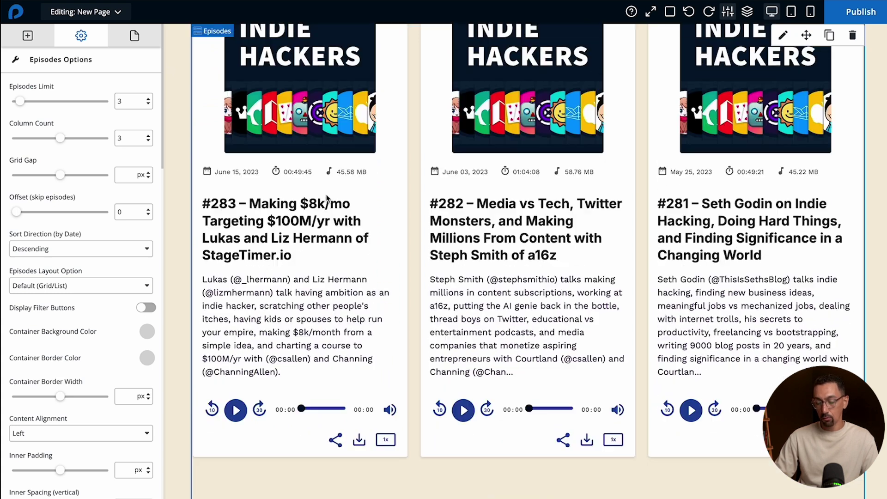
scroll(326, 198, up, 4)
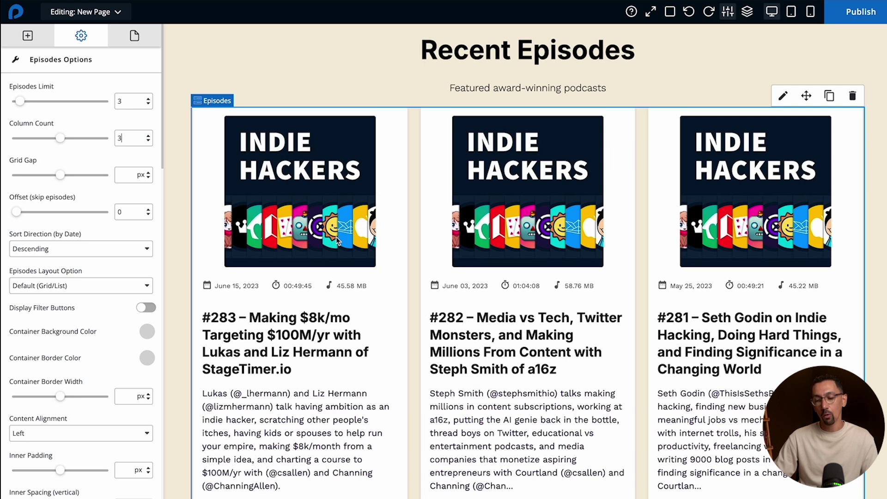
scroll(368, 249, down, 2)
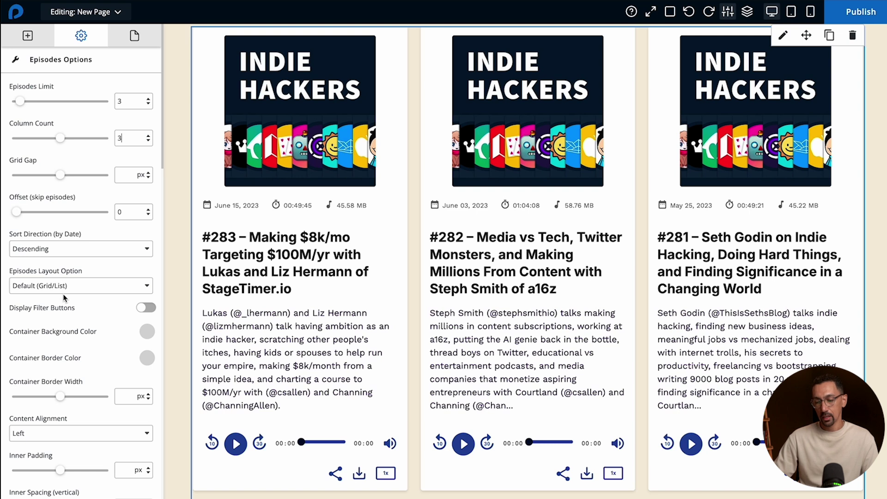
Give the section containing Recent Episodes a top padding and a bottom padding of 80 px.
scroll(253, 214, up, 5)
click(253, 214)
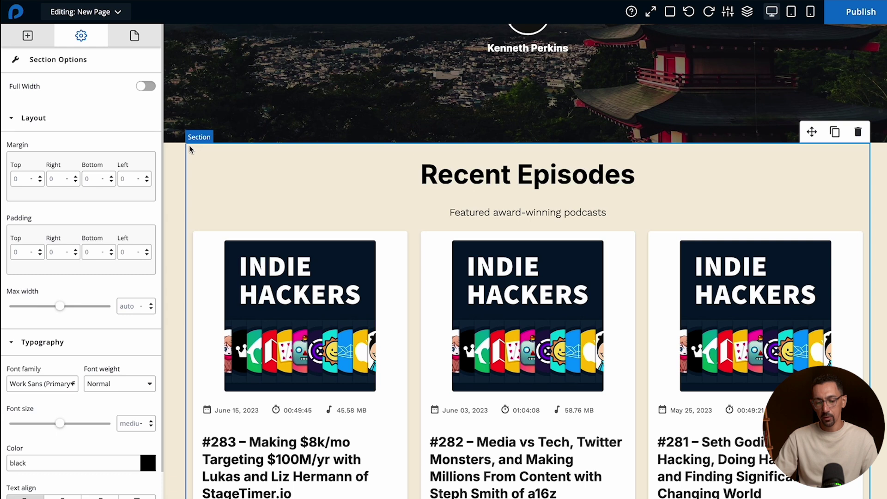
scroll(90, 200, down, 2)
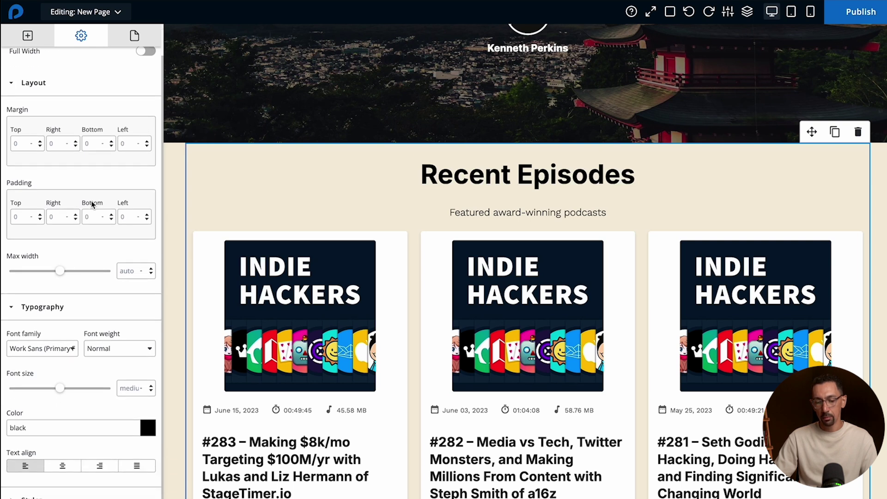
click(22, 210)
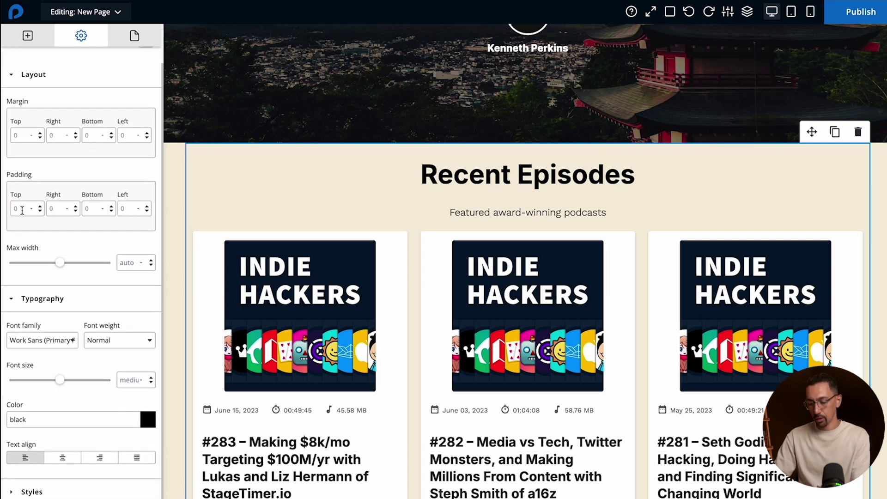
text(80)
click(95, 211)
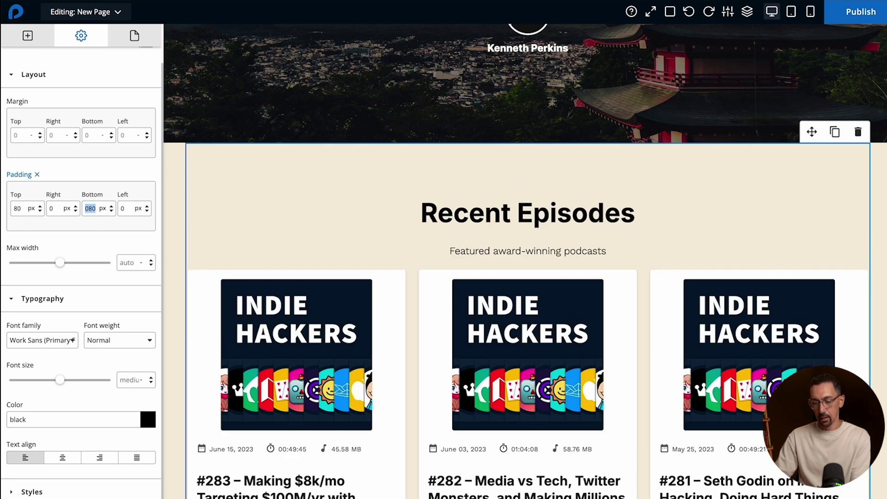
text(80)
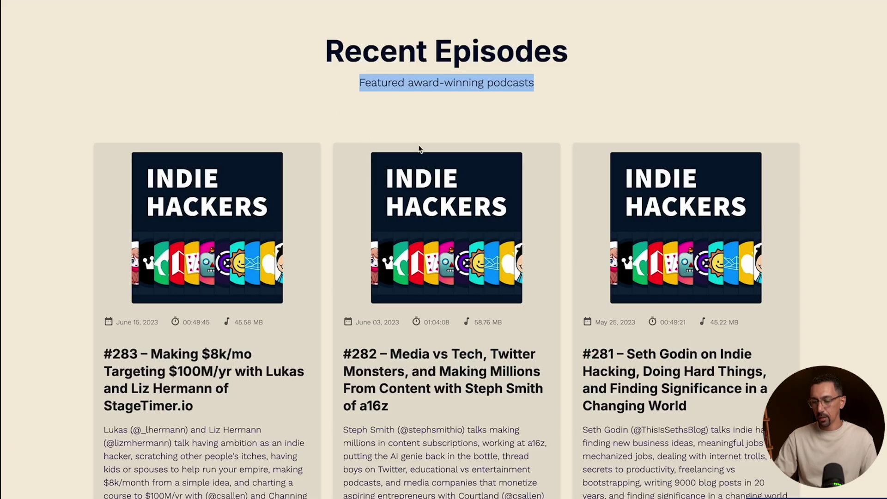
Compare the Recent Episodes section's spacing with the finished reference page and examine which section follows it there.
scroll(438, 129, up, 3)
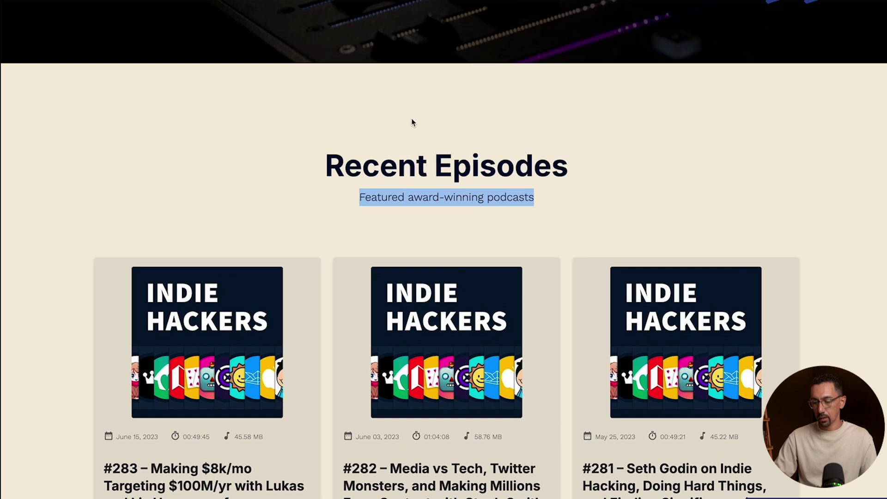
scroll(231, 63, down, 12)
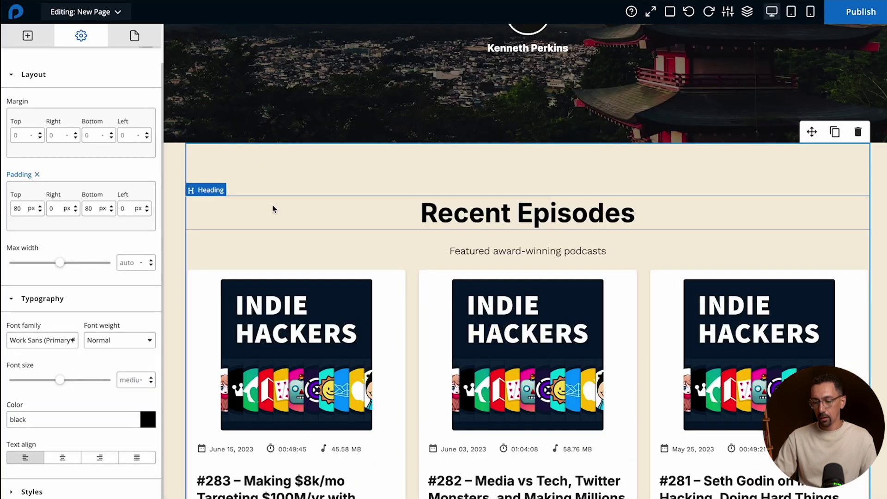
scroll(273, 206, down, 8)
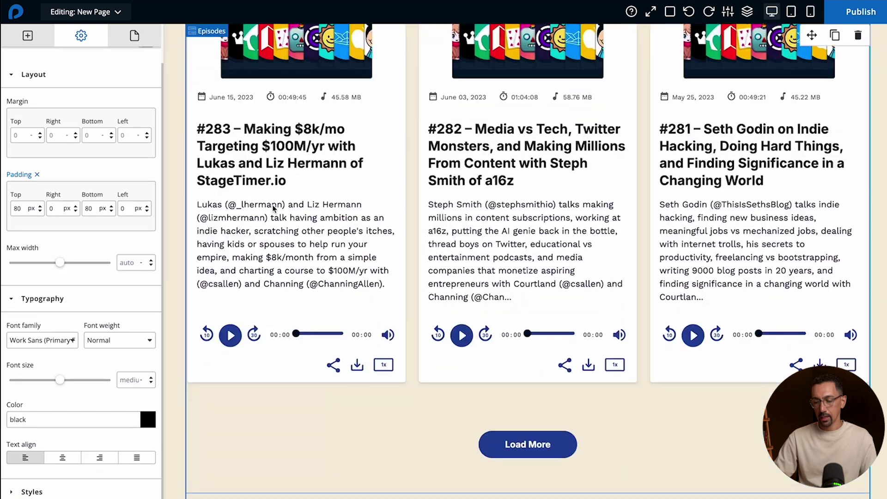
scroll(273, 208, down, 5)
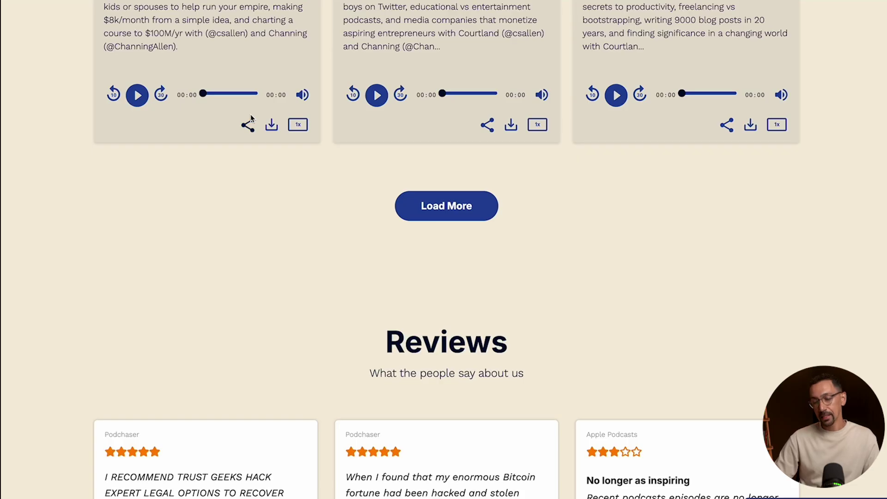
scroll(306, 233, down, 2)
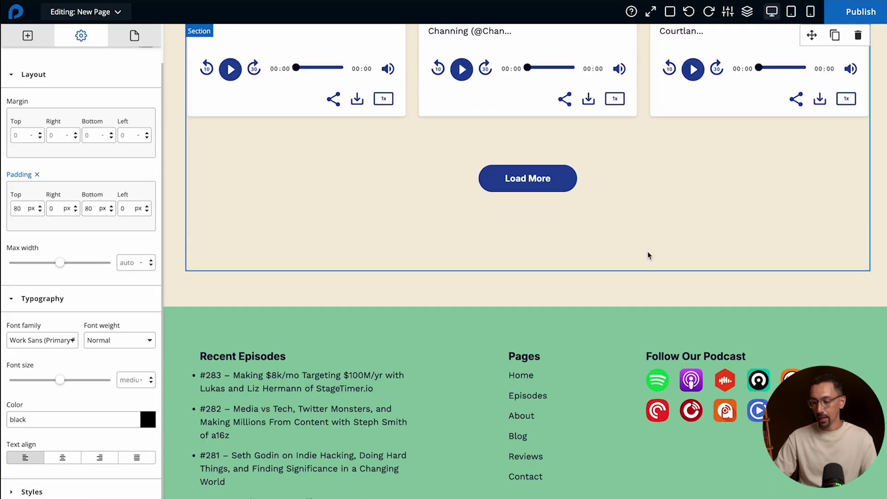
scroll(649, 254, up, 5)
scroll(648, 255, up, 5)
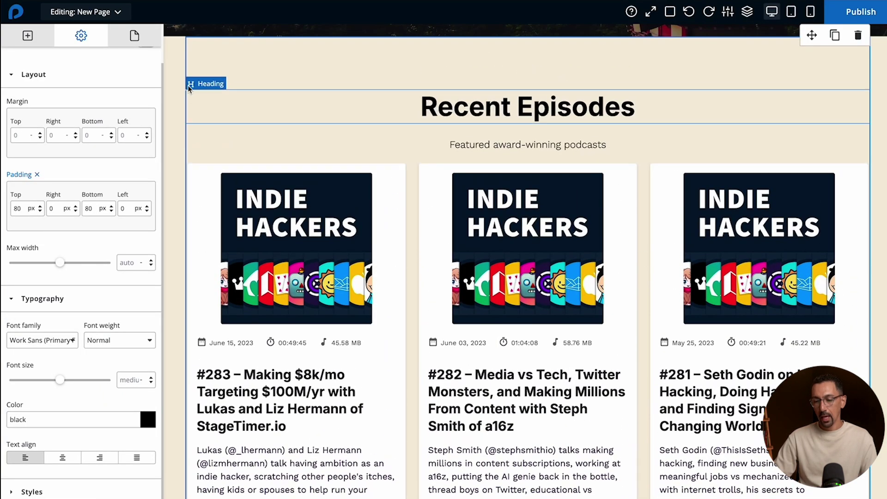
Duplicate the Recent Episodes section and change the copy's heading to Reviews and its text to What the people say about us.
click(198, 39)
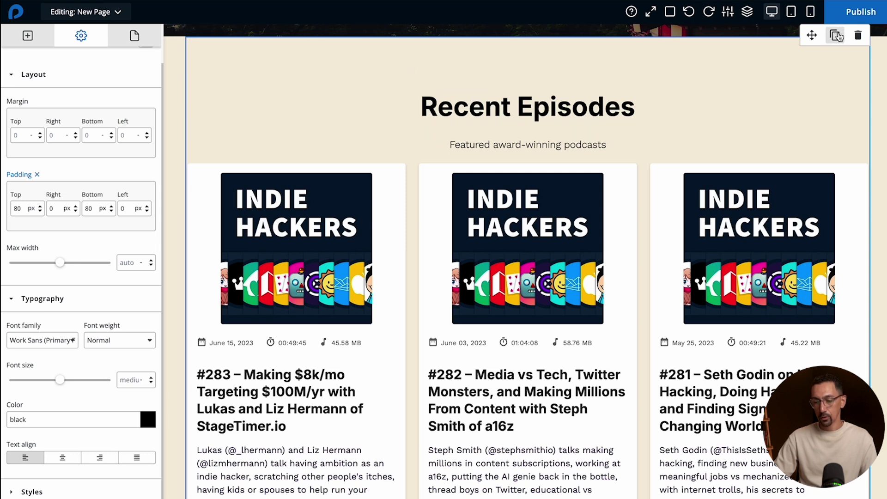
scroll(518, 185, down, 2)
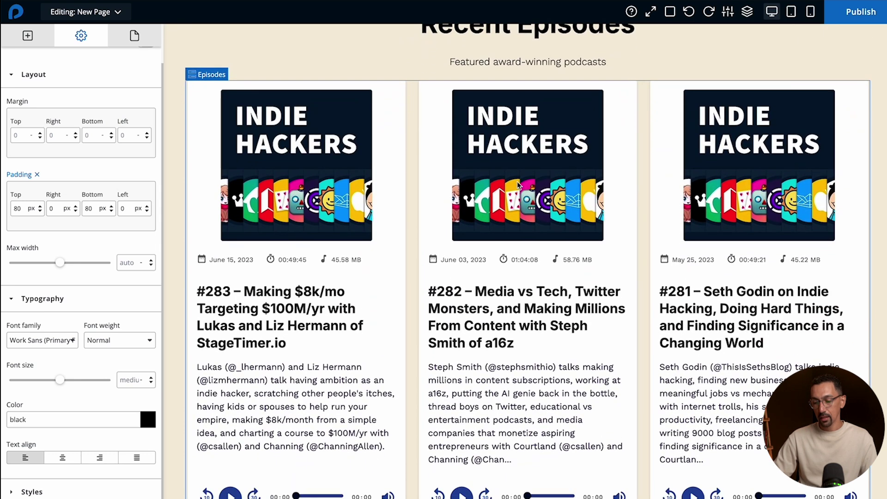
scroll(487, 224, up, 2)
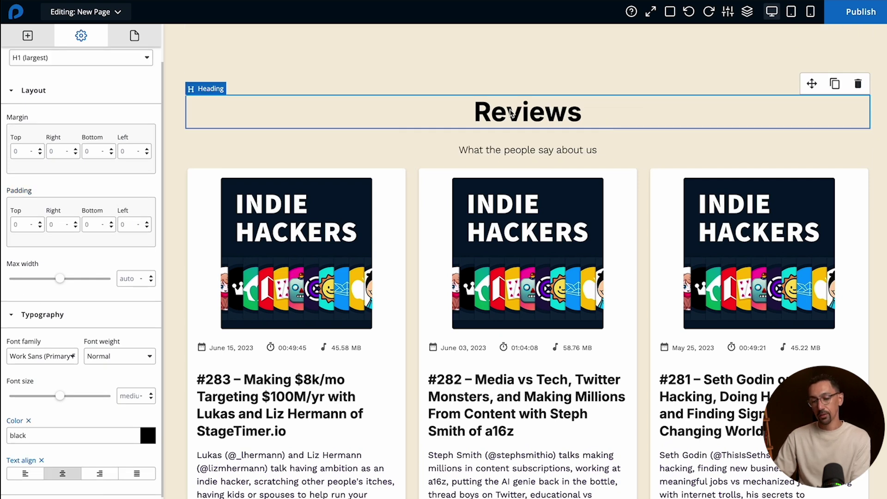
Replace the Episodes block in the duplicated section with a Reviews block below the text.
click(460, 235)
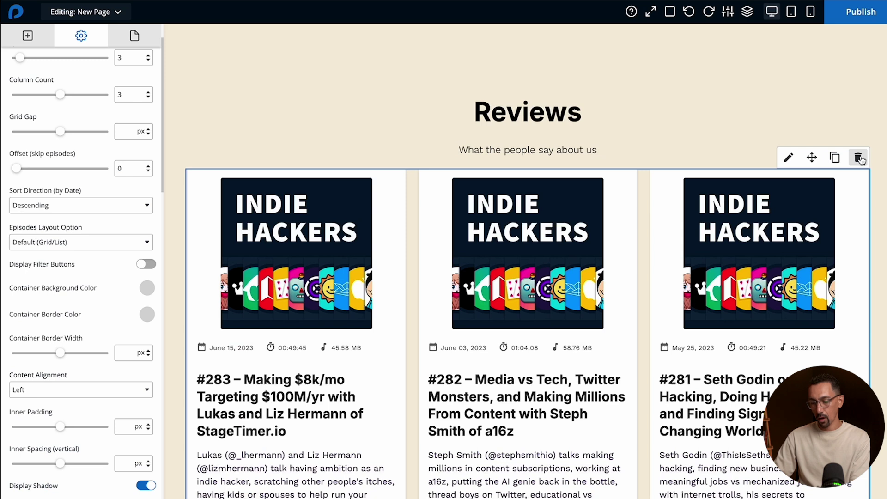
click(858, 159)
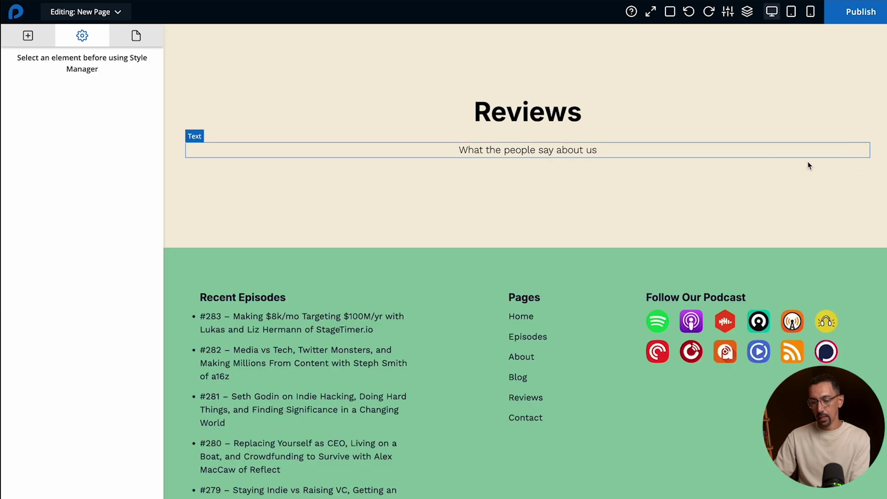
click(27, 35)
scroll(48, 198, down, 2)
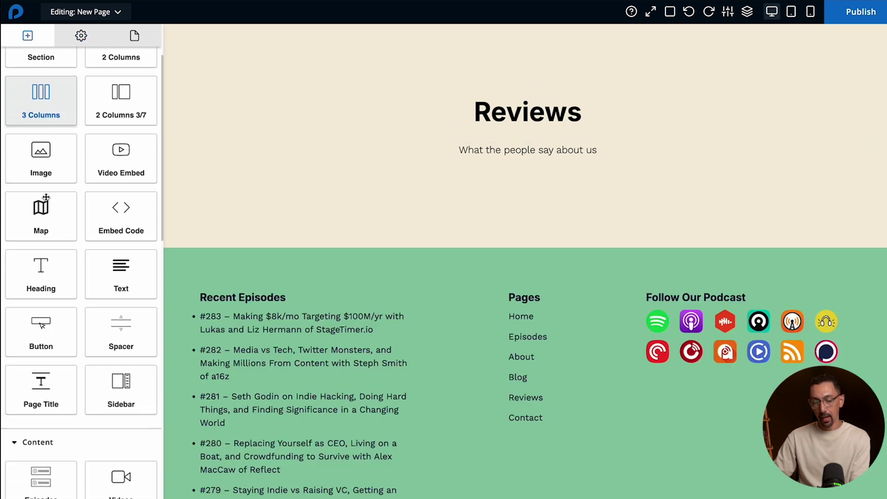
scroll(46, 197, down, 7)
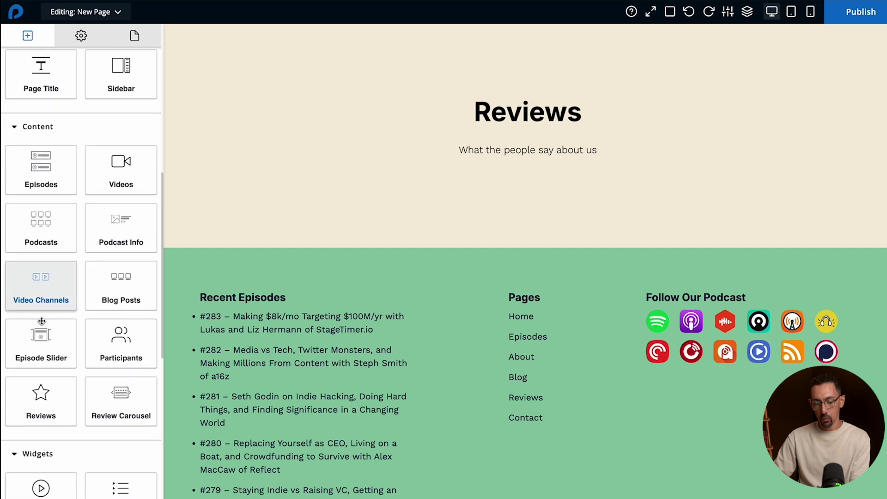
drag(39, 404, 517, 157)
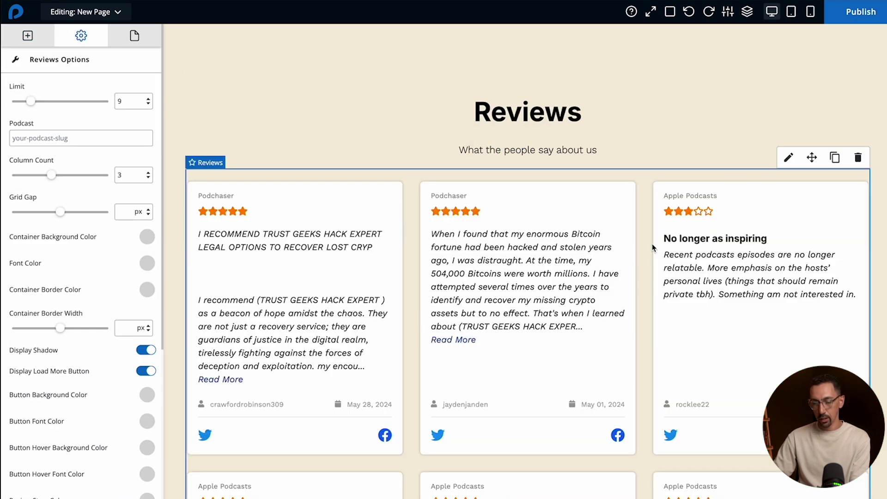
Set the Reviews block's limit to 3 and check the block down to its end.
double_click(121, 101)
text(3)
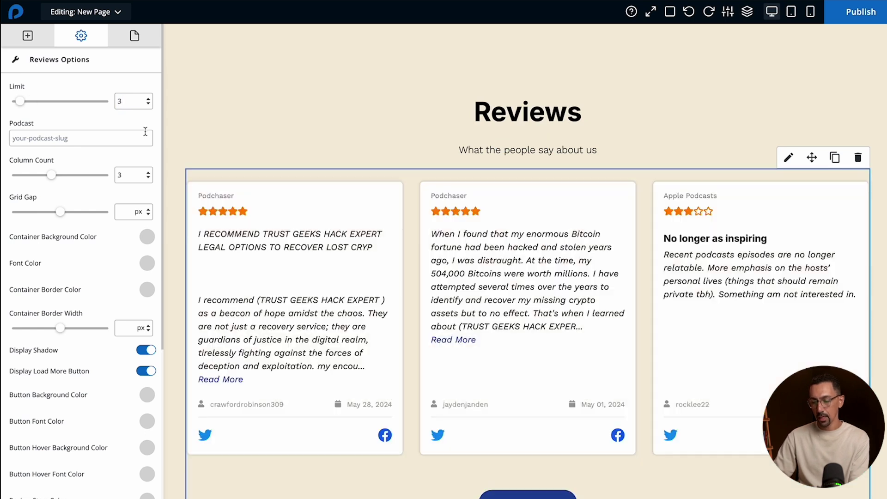
scroll(379, 283, down, 3)
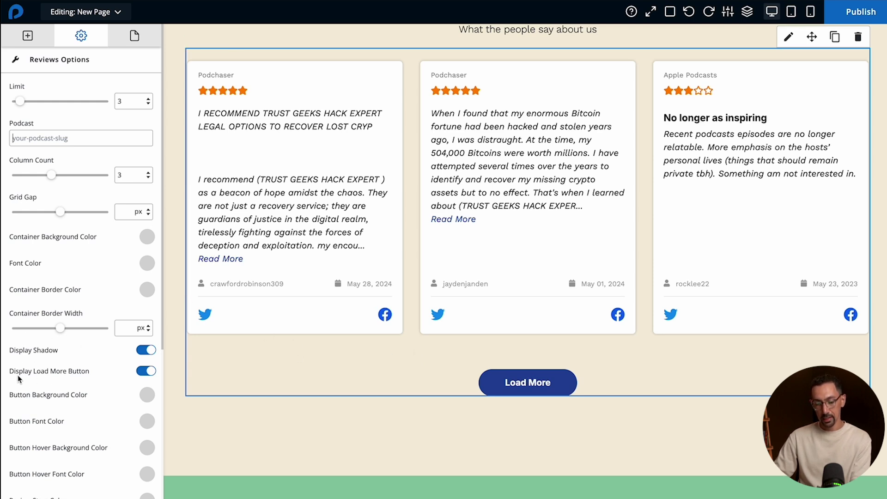
Try the Reviews block without its Load More button, restore the button and look over the page up to the intro section.
click(147, 372)
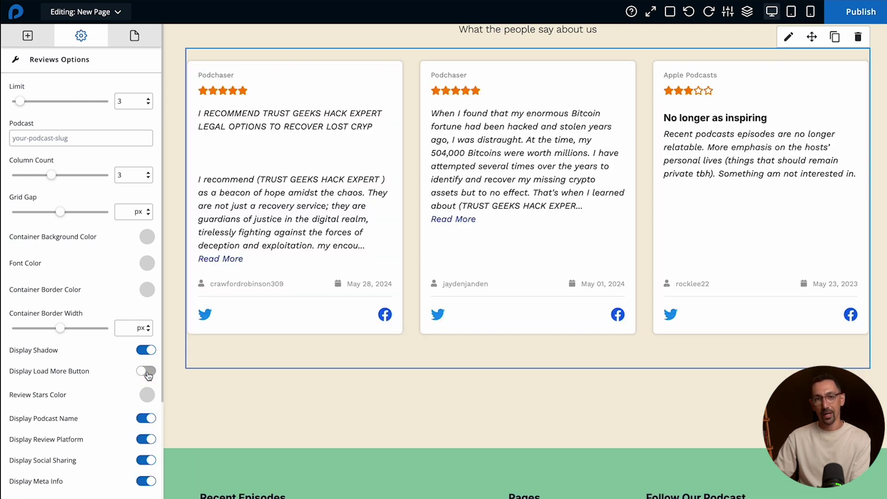
click(147, 371)
scroll(410, 323, up, 5)
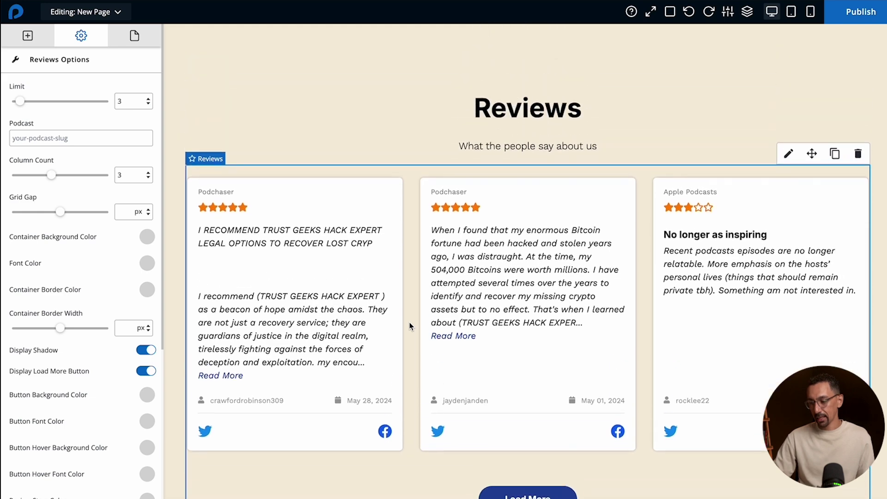
scroll(409, 323, up, 15)
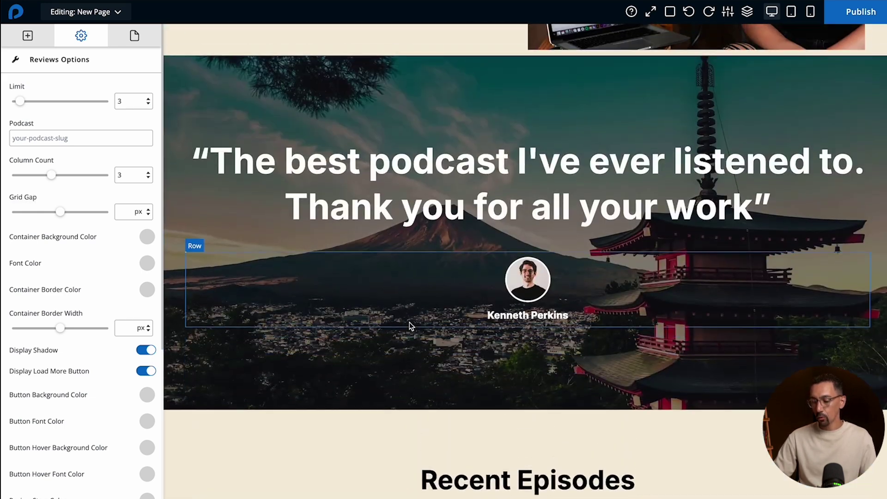
scroll(409, 322, up, 1)
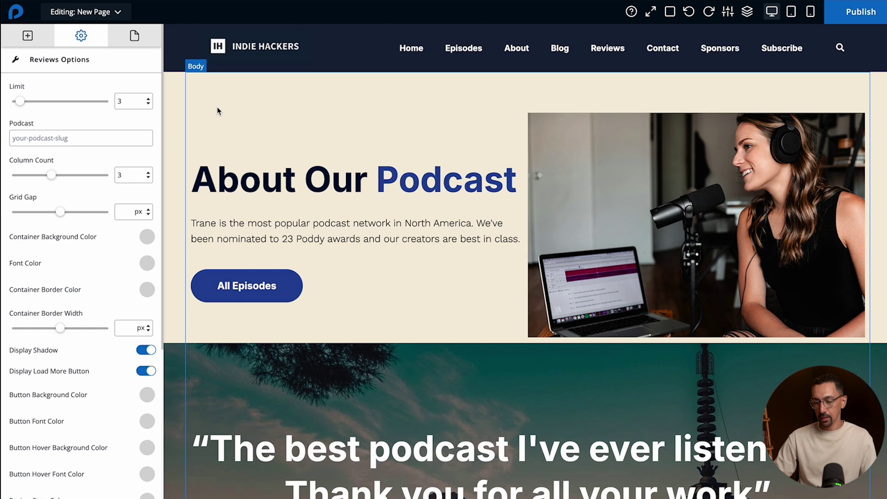
Try an 80 px top margin on the intro section, remove it again and set the section's bottom margin to 80 px.
click(225, 109)
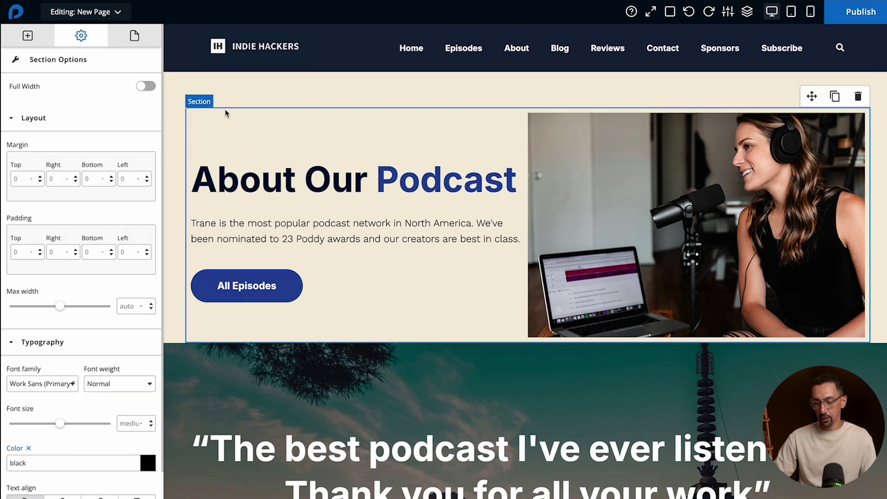
click(21, 182)
text(8)
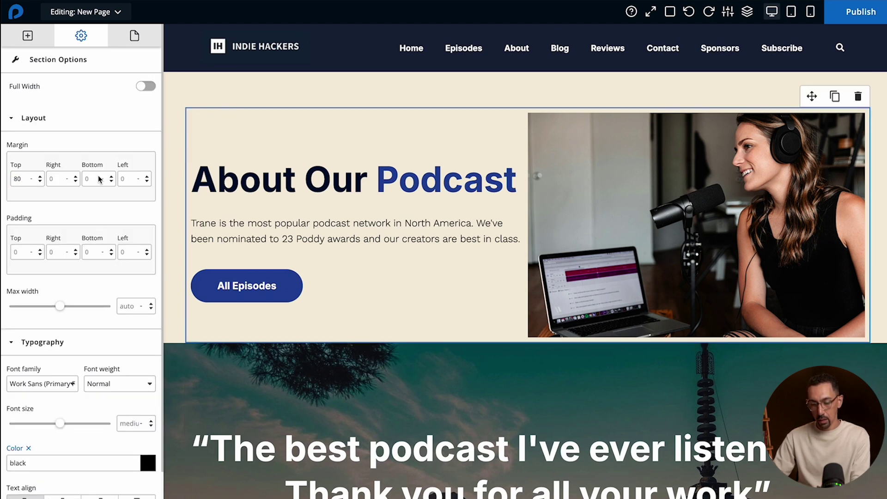
text(0)
click(89, 179)
text(80)
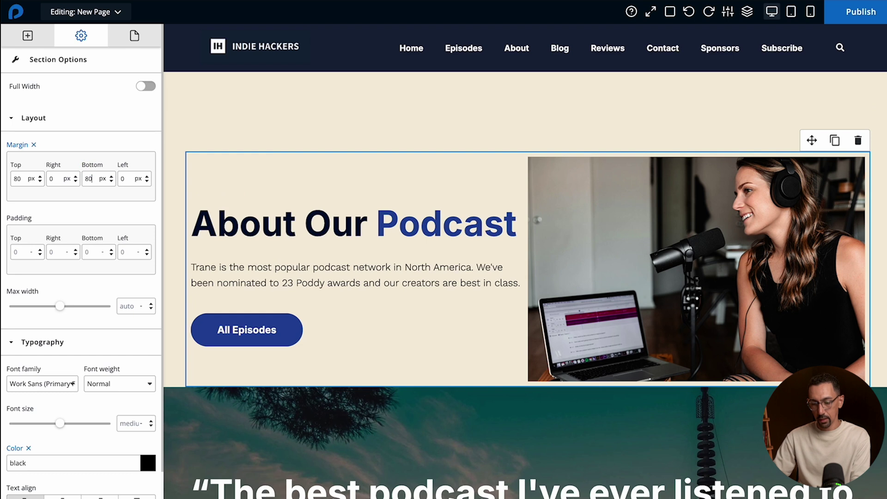
click(13, 176)
key(Delete)
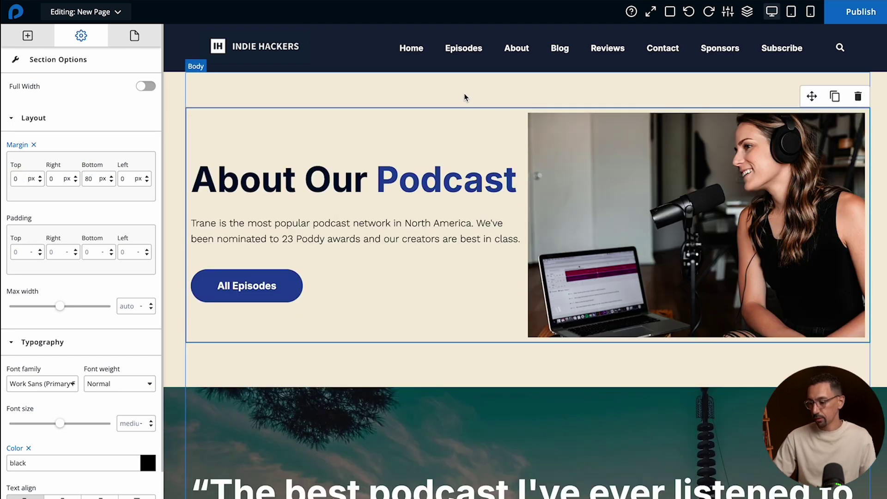
Set the page body's top padding to 80 px and check the spacing down to the footer.
scroll(439, 277, down, 20)
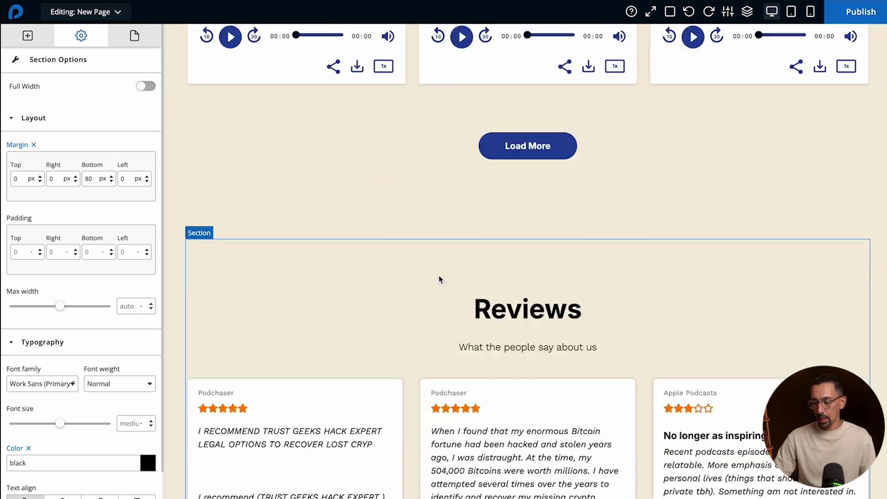
scroll(433, 286, down, 5)
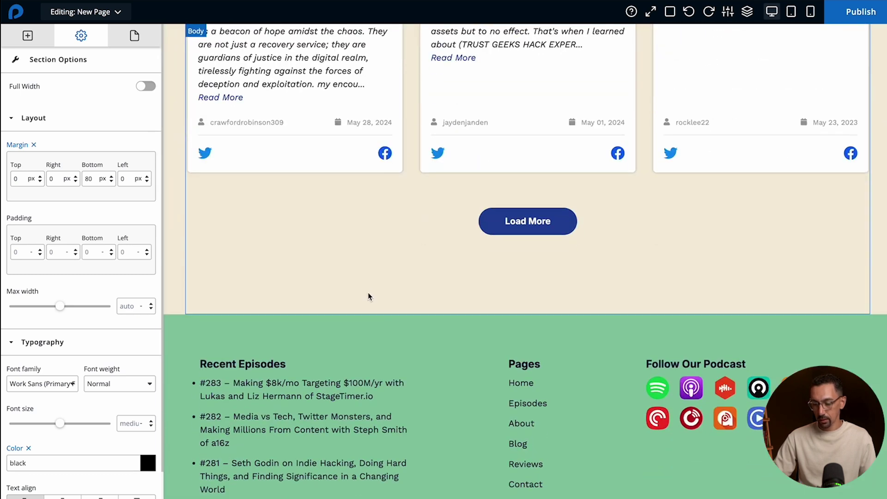
click(195, 306)
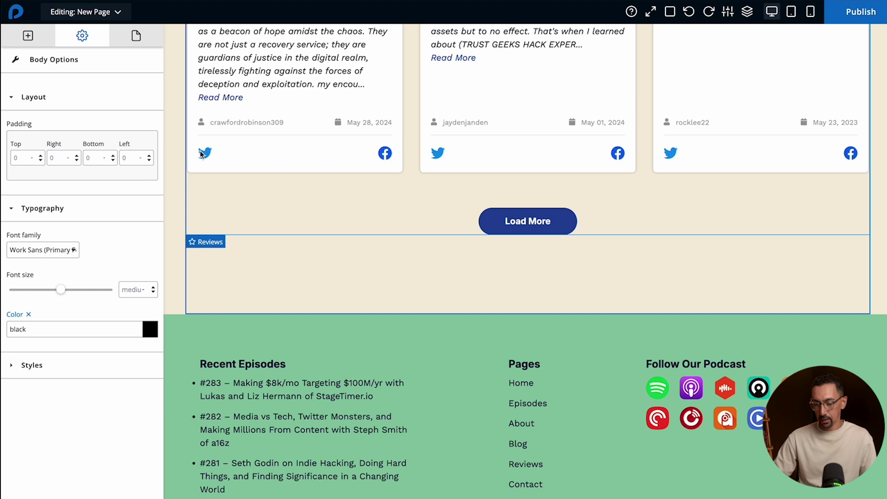
scroll(206, 270, up, 15)
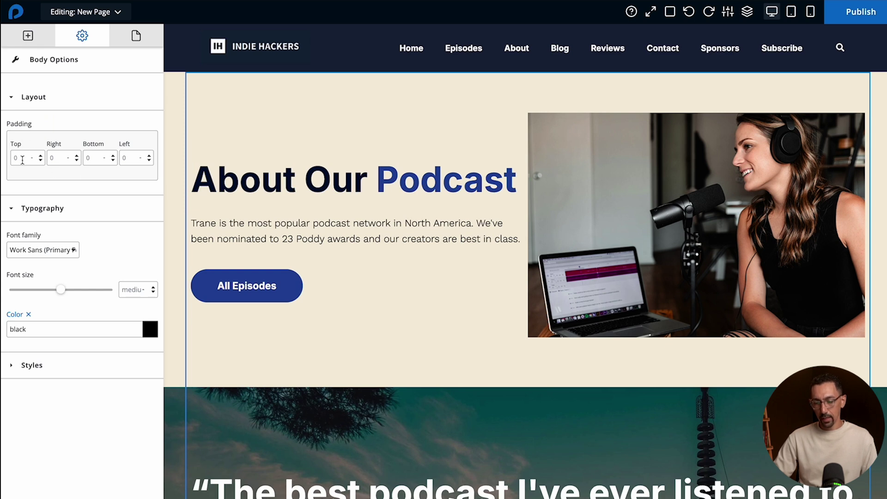
text(80)
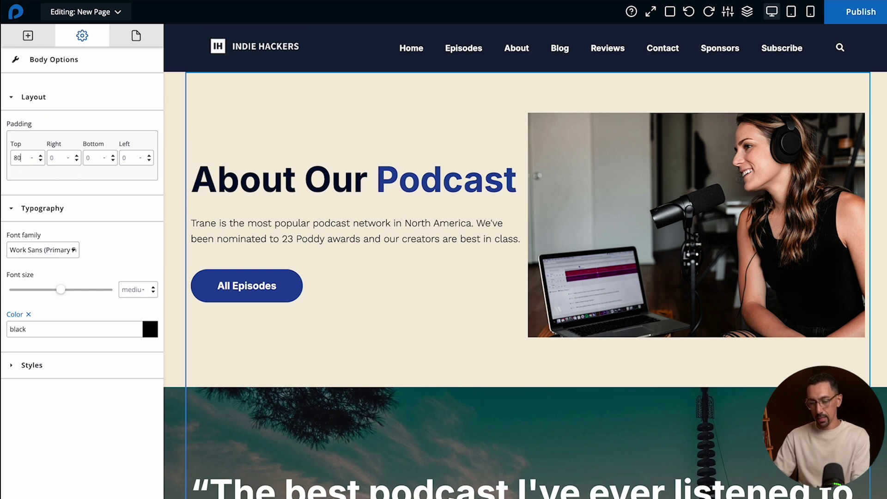
click(98, 157)
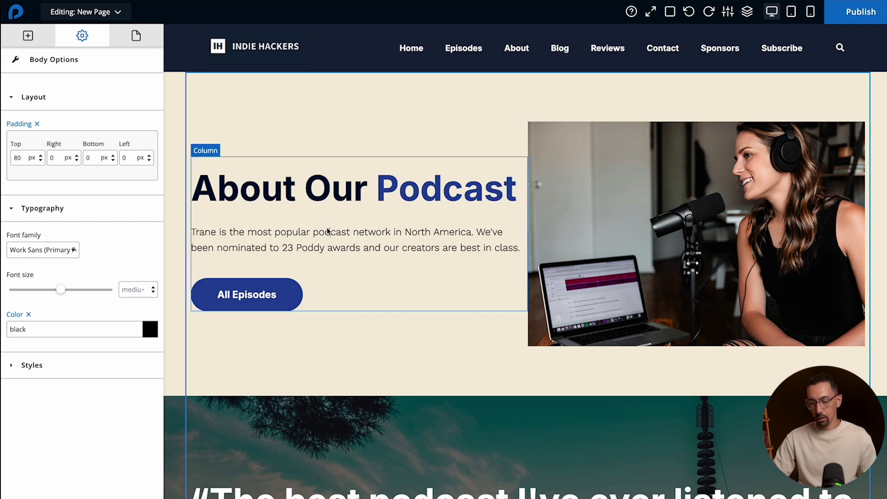
scroll(329, 256, down, 15)
scroll(329, 257, down, 10)
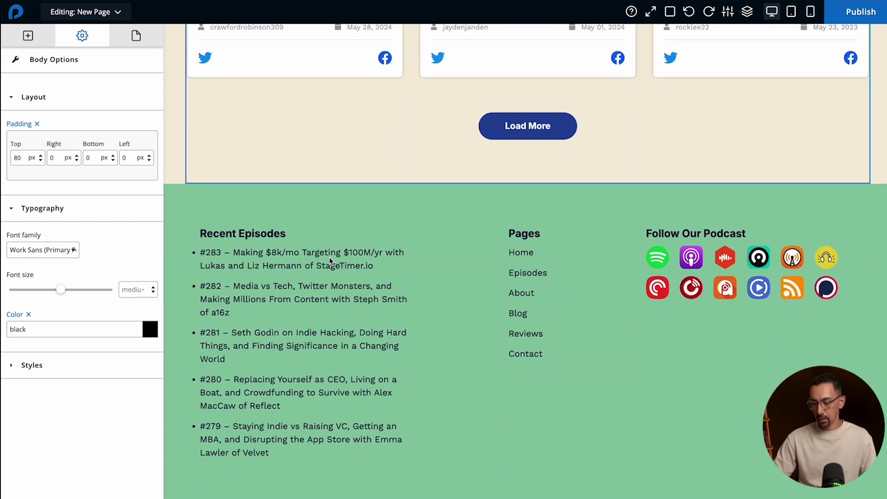
scroll(411, 184, up, 1)
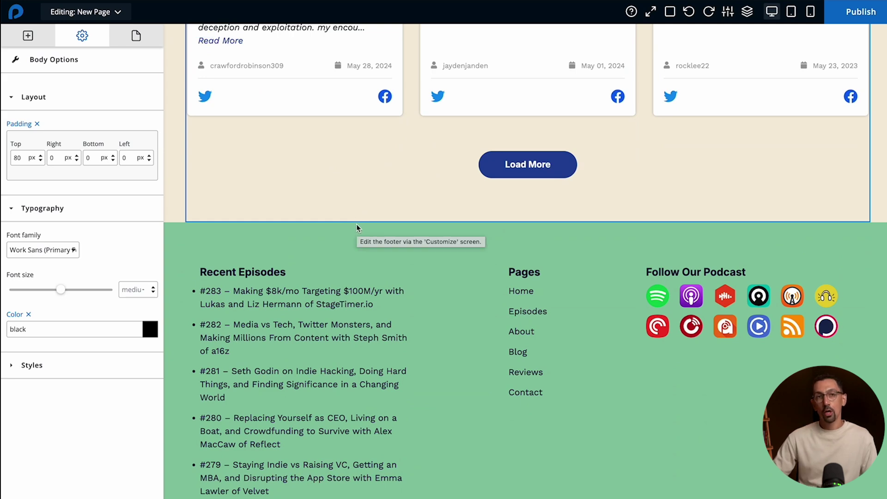
Preview the whole page at full width from the intro section to the footer and publish it.
scroll(357, 225, up, 10)
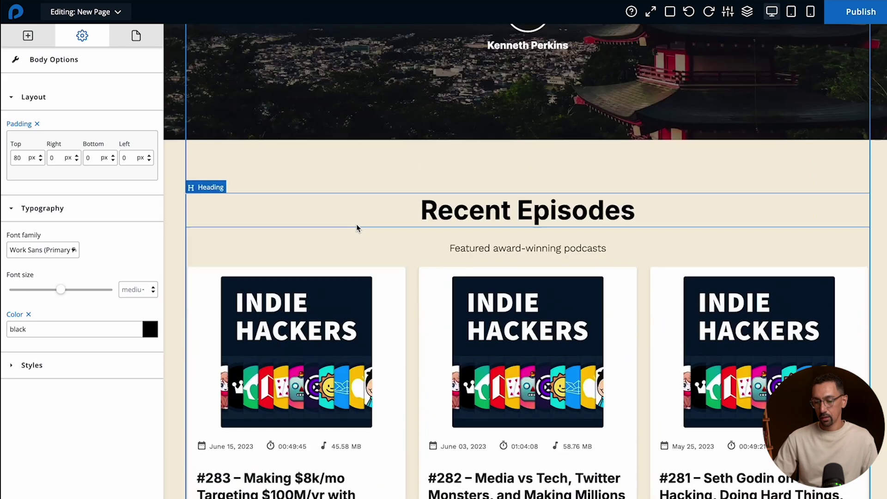
scroll(357, 228, up, 10)
click(651, 16)
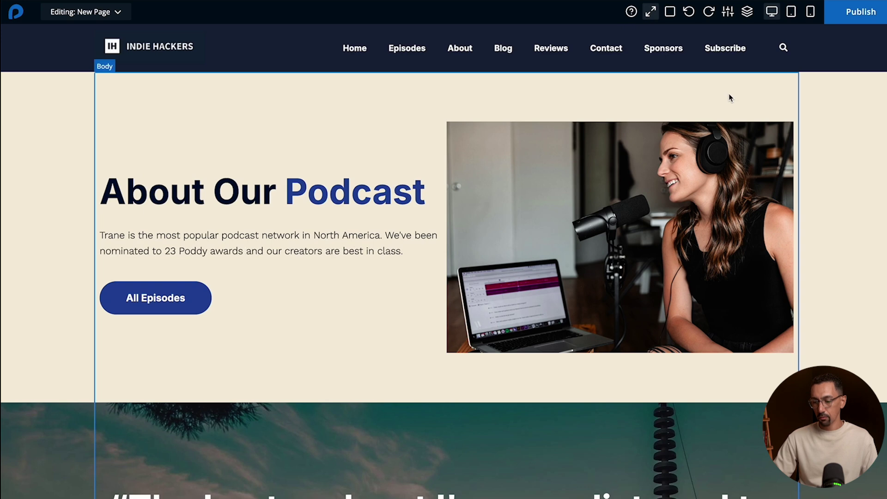
scroll(842, 194, down, 2)
scroll(842, 204, down, 15)
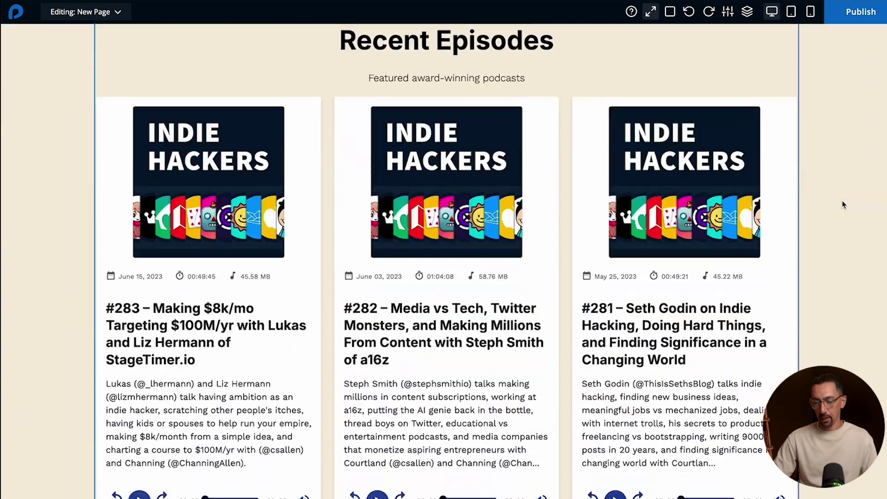
scroll(842, 205, down, 5)
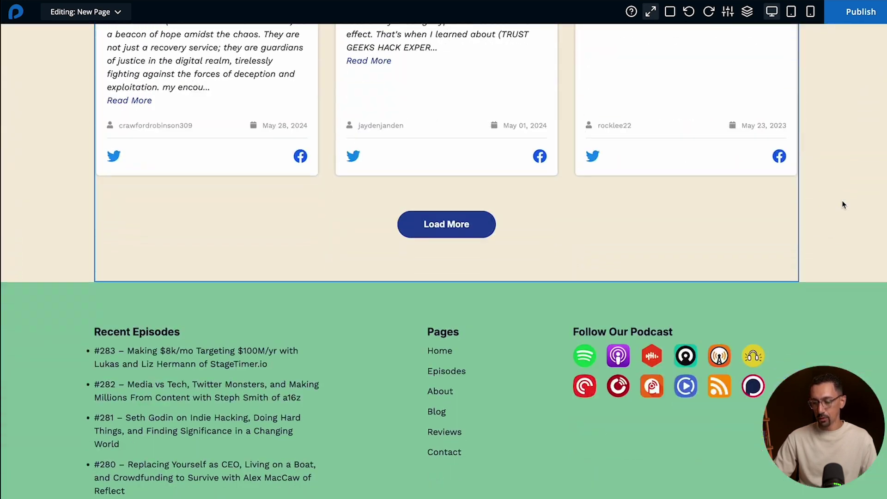
scroll(842, 205, up, 15)
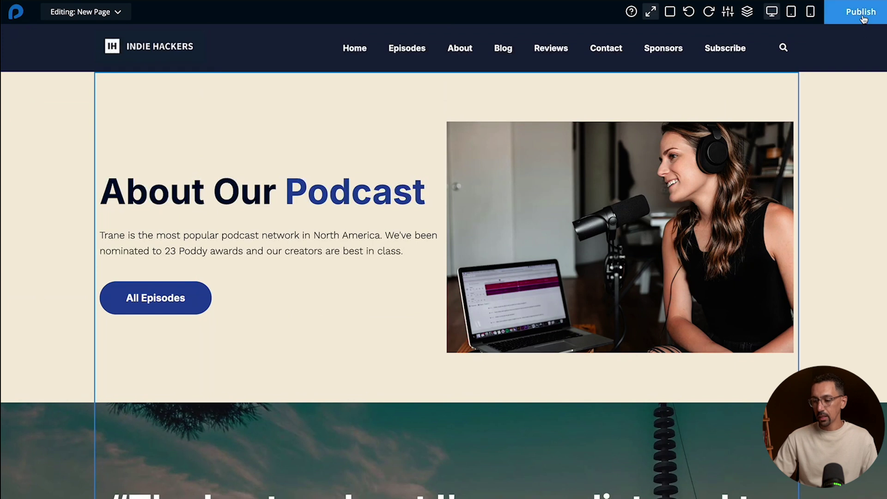
click(862, 13)
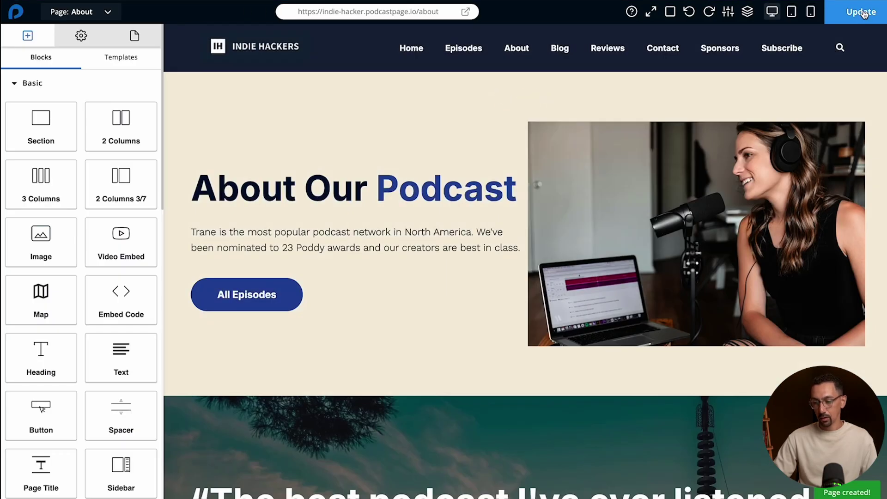
Open the published About page and check its sections down to the footer.
click(395, 12)
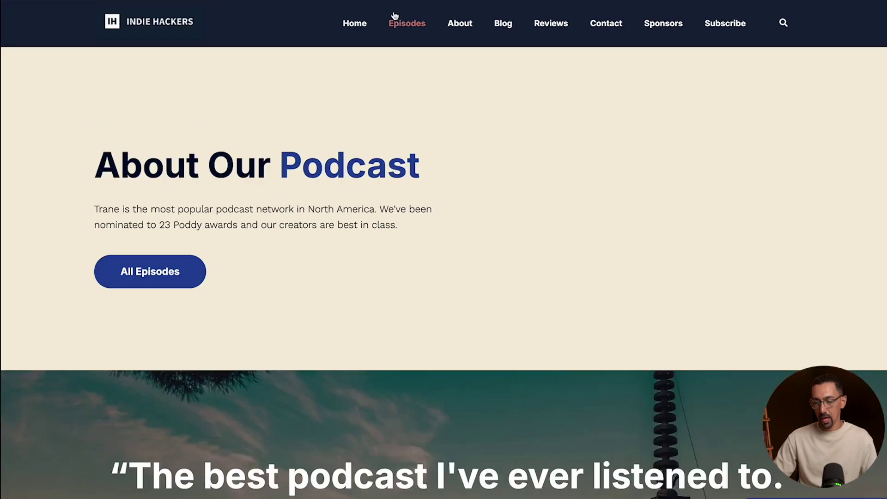
scroll(316, 217, down, 15)
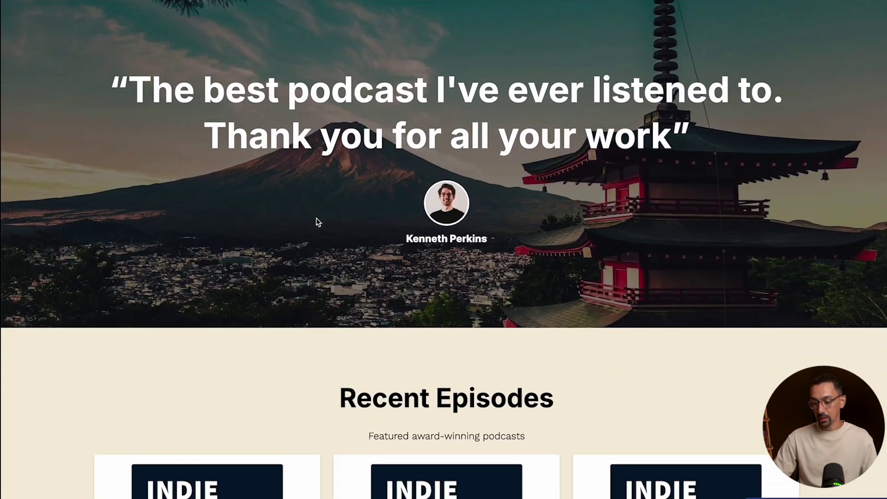
scroll(316, 221, down, 20)
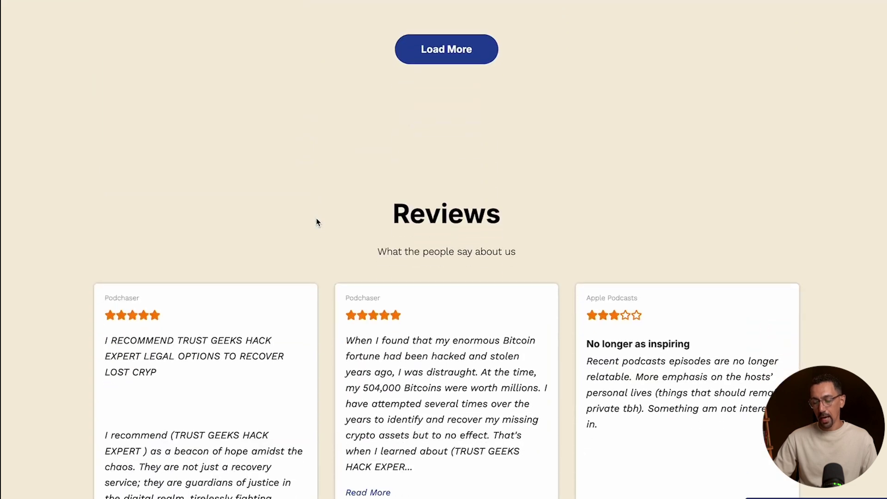
scroll(316, 218, down, 5)
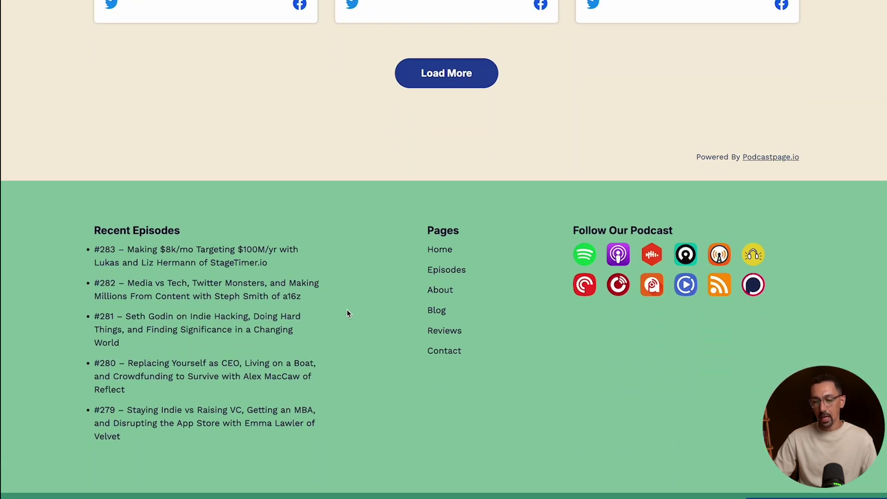
scroll(450, 321, up, 6)
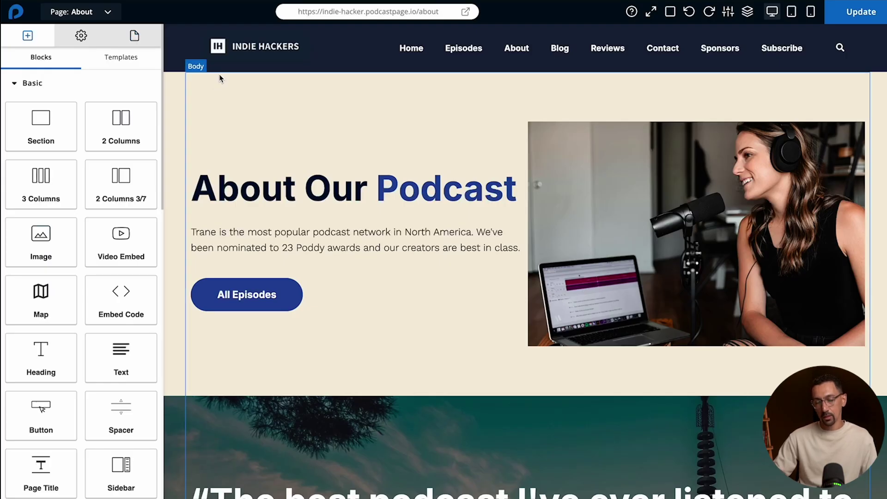
Leave the page editor and open the Header & Footer settings in the site's customization screen.
click(18, 14)
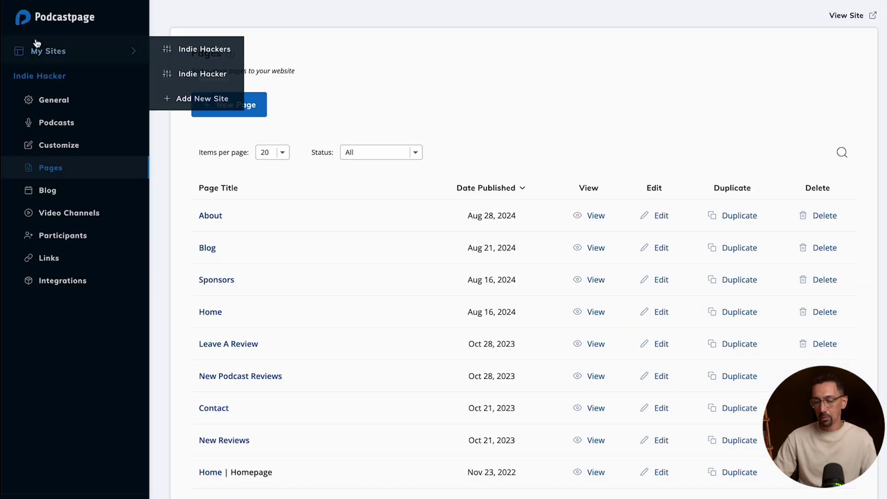
click(63, 145)
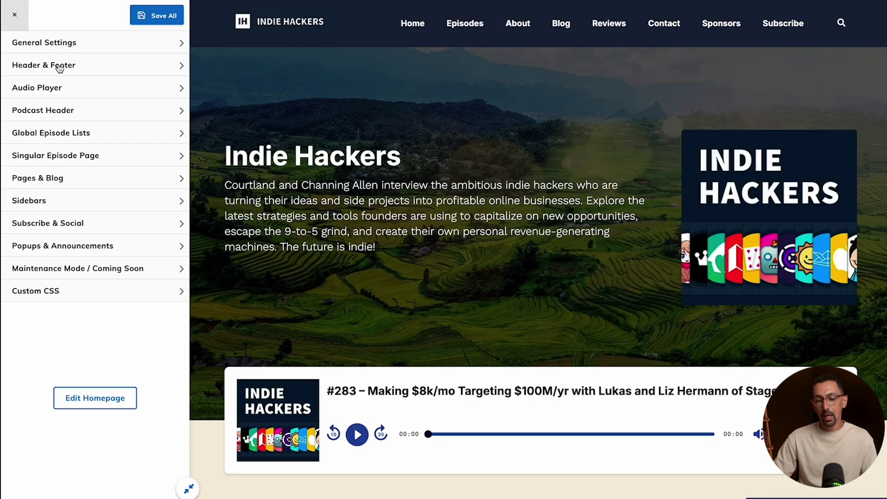
click(59, 67)
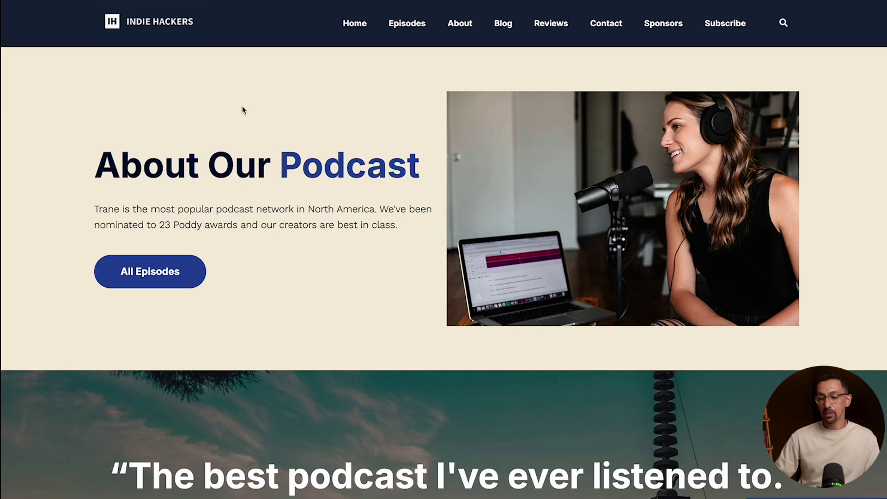
Look over the live About page once more from the intro section to the Reviews section.
scroll(264, 120, down, 10)
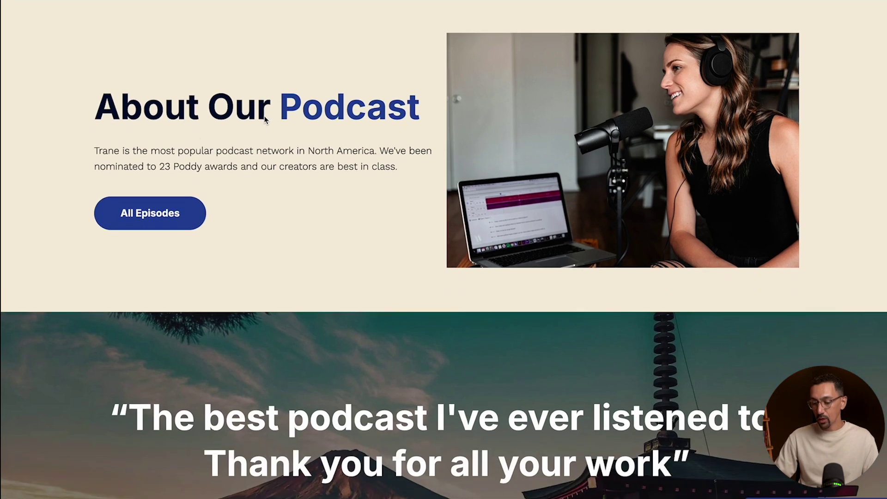
scroll(265, 120, down, 14)
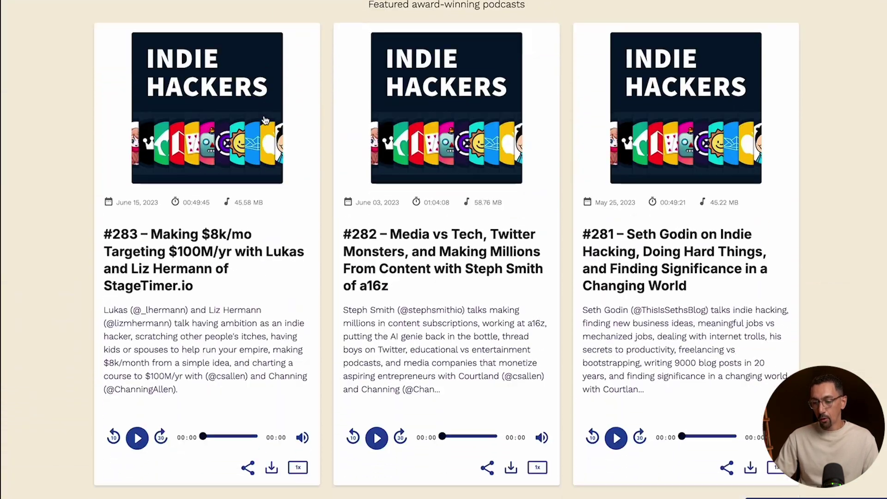
scroll(264, 120, down, 11)
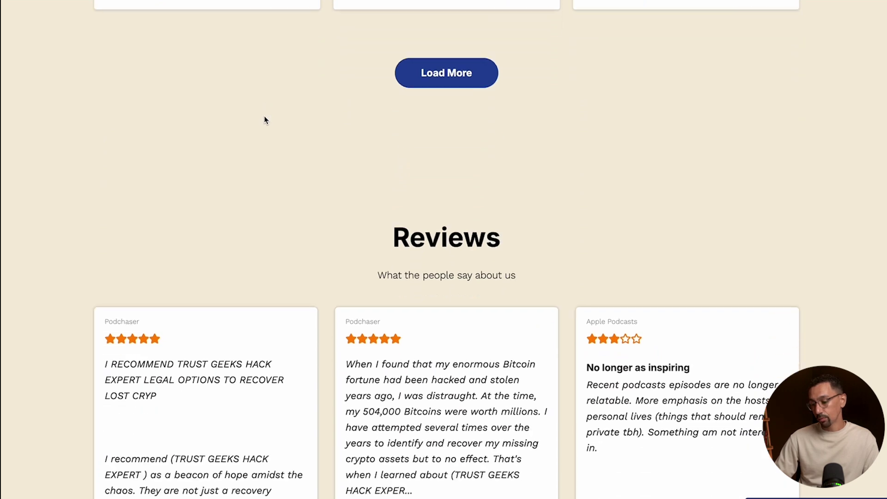
scroll(264, 120, up, 20)
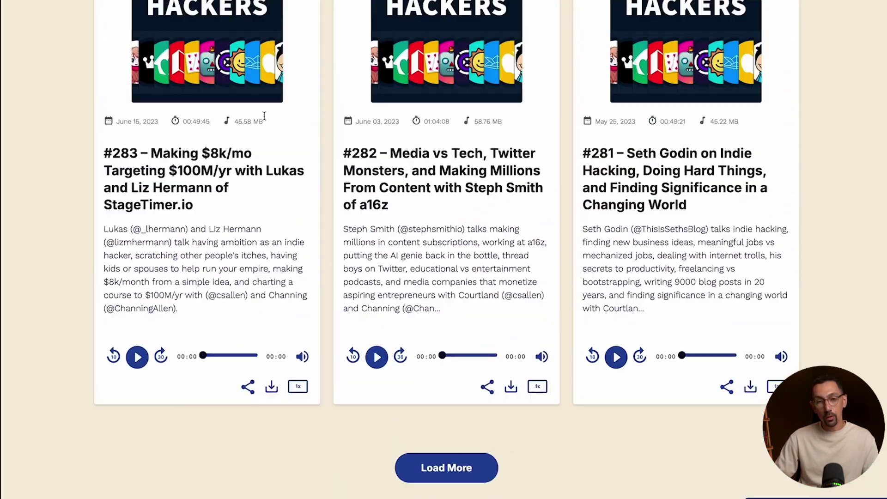